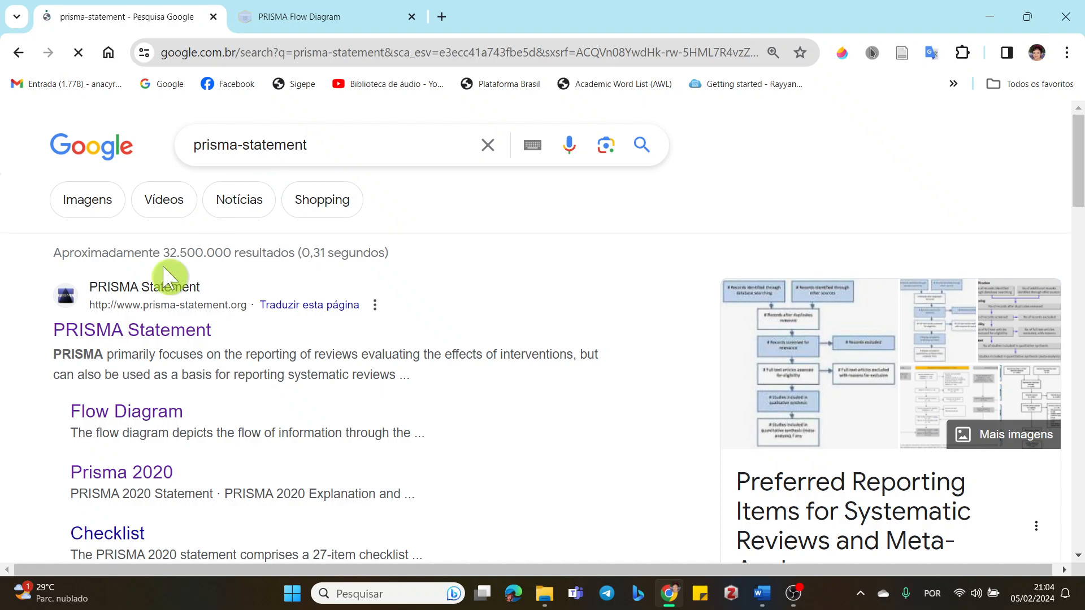
# Step: Open the PRISMA Statement website from the search results and go to its Flow Diagram page
pyautogui.click(113, 338)
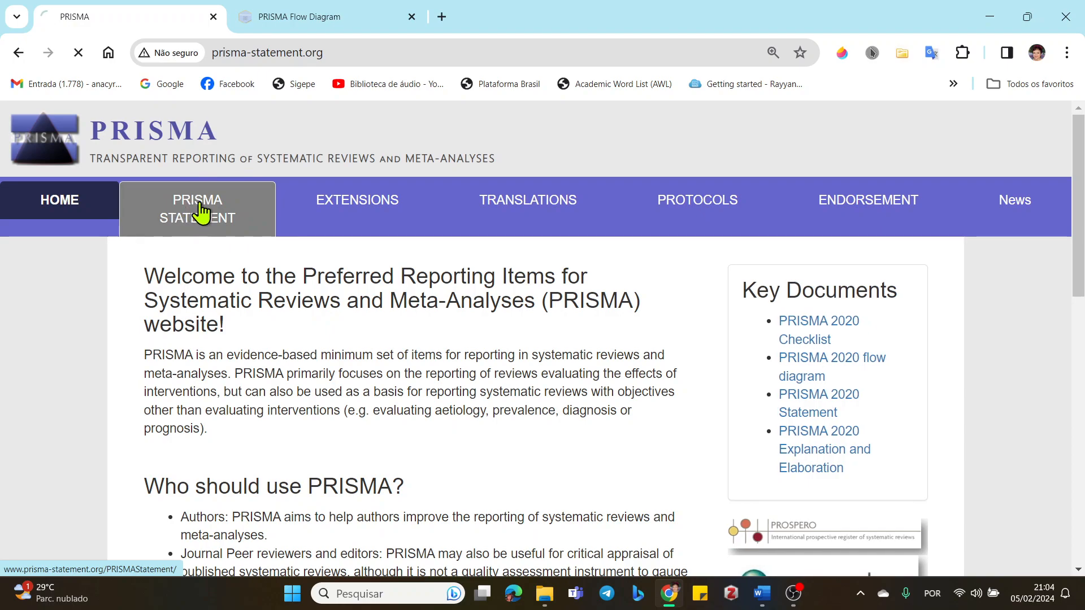
pyautogui.click(199, 214)
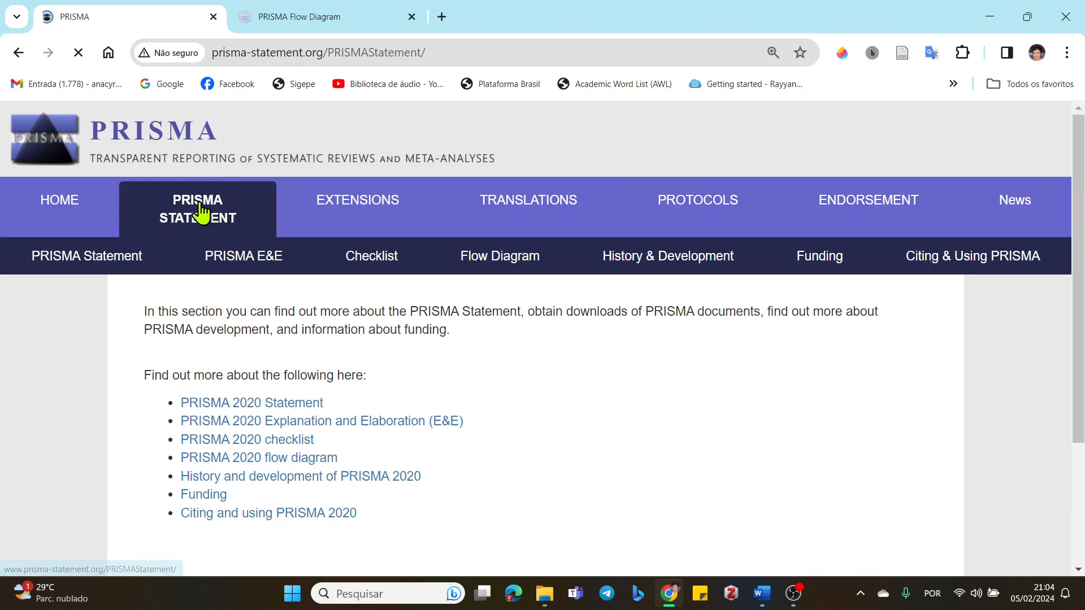
pyautogui.click(489, 263)
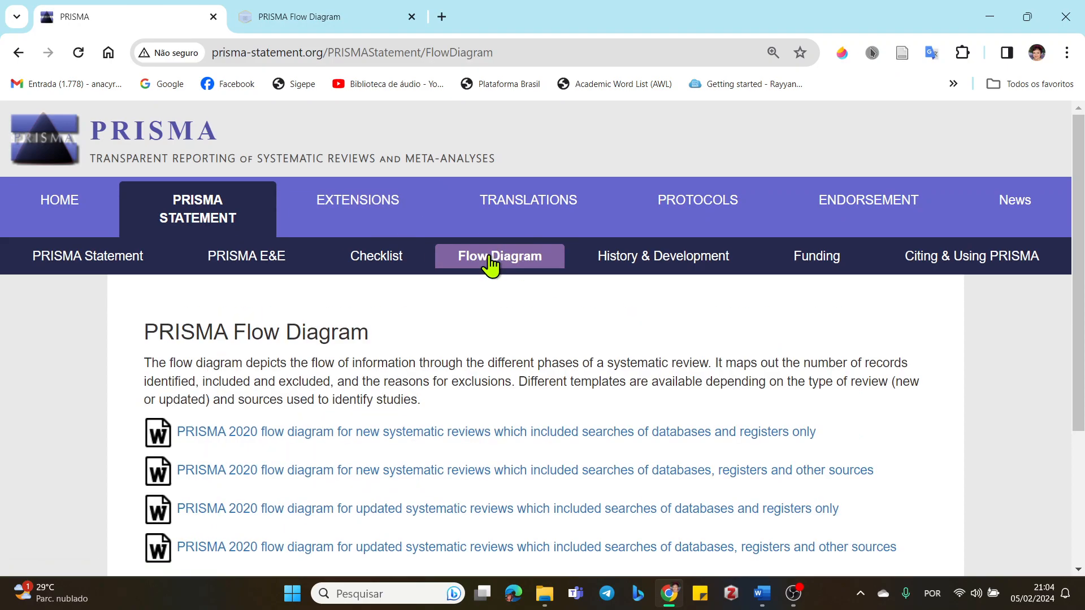
# Step: Open the linked PRISMA2020 page on eshackathon.org and follow its link to the online flow diagram tool
pyautogui.scroll(-3, 459, 319)
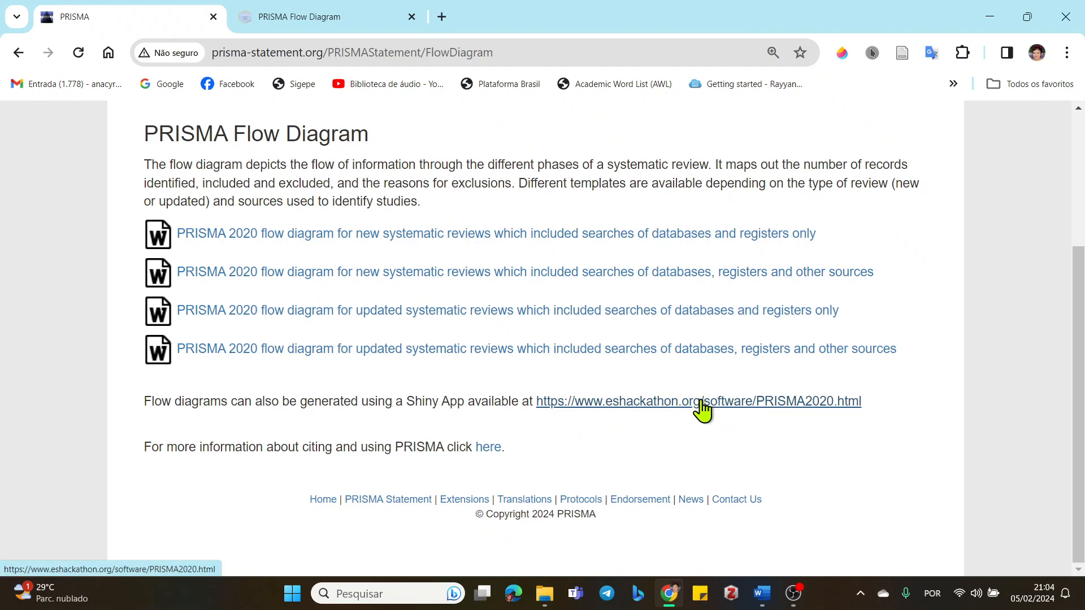
pyautogui.click(699, 408)
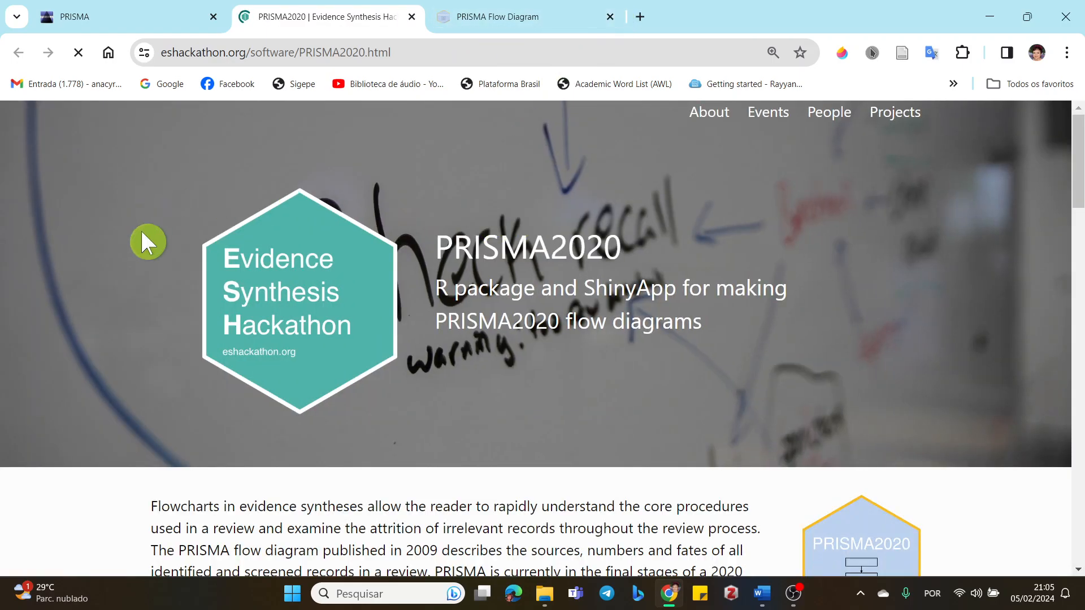
pyautogui.scroll(-5, 419, 244)
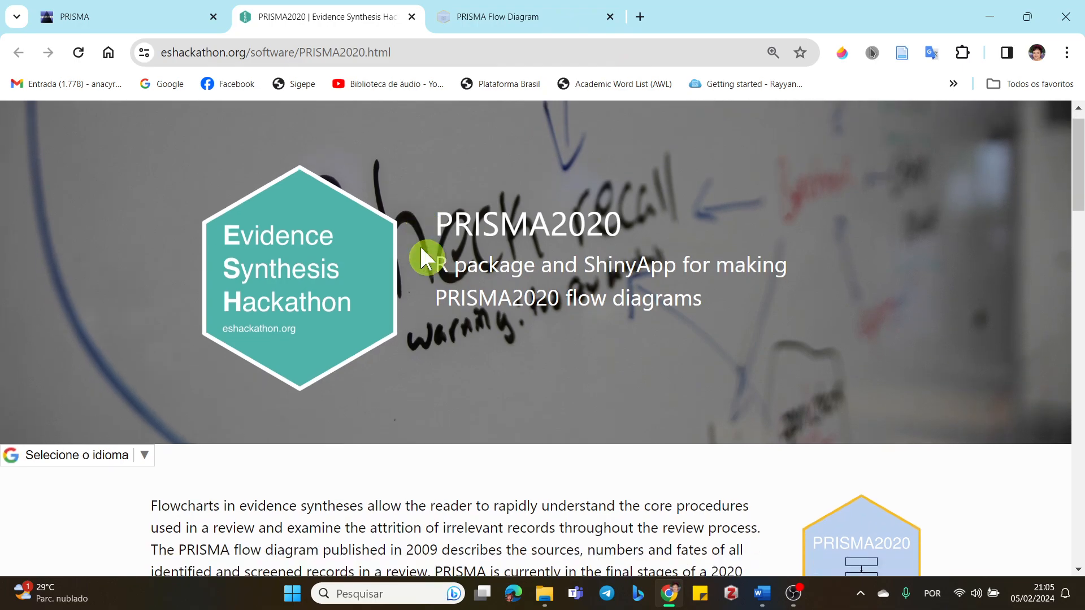
pyautogui.scroll(-4, 422, 247)
pyautogui.scroll(6, 424, 253)
pyautogui.scroll(-10, 432, 257)
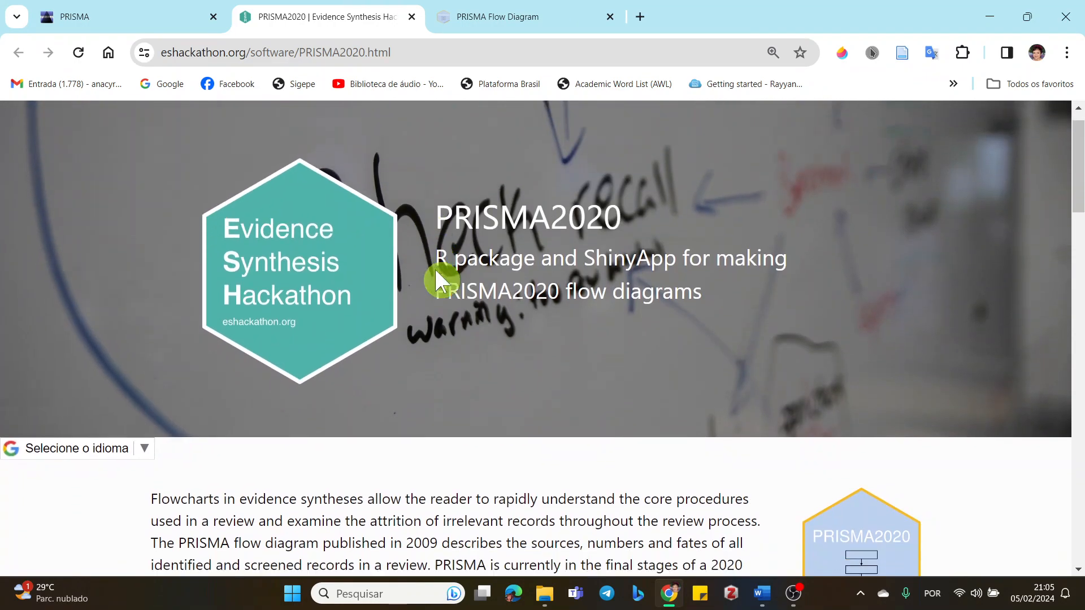
pyautogui.scroll(-4, 447, 274)
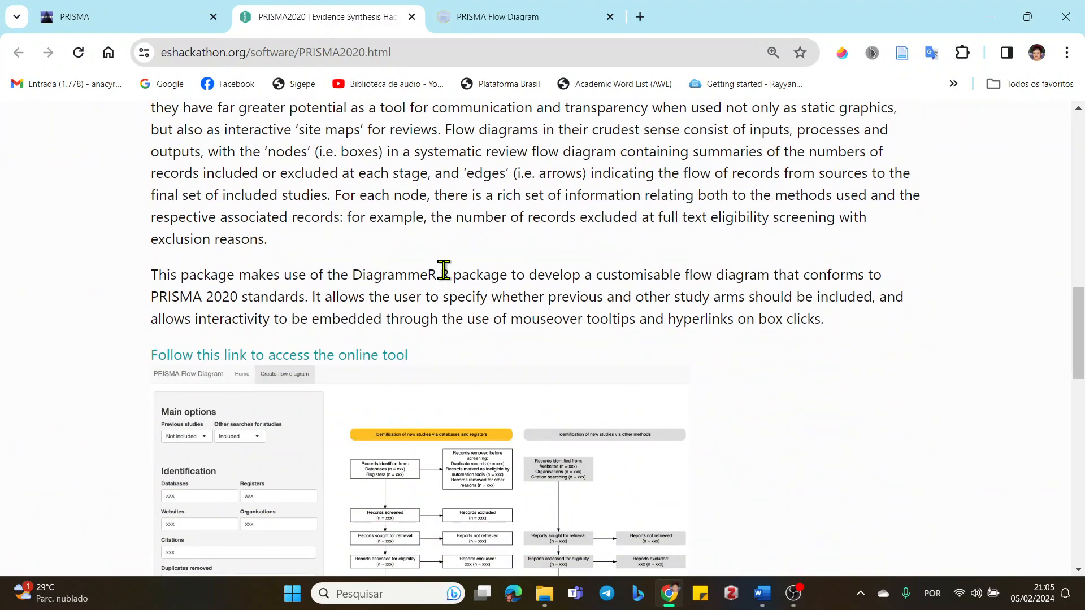
pyautogui.scroll(-2, 444, 270)
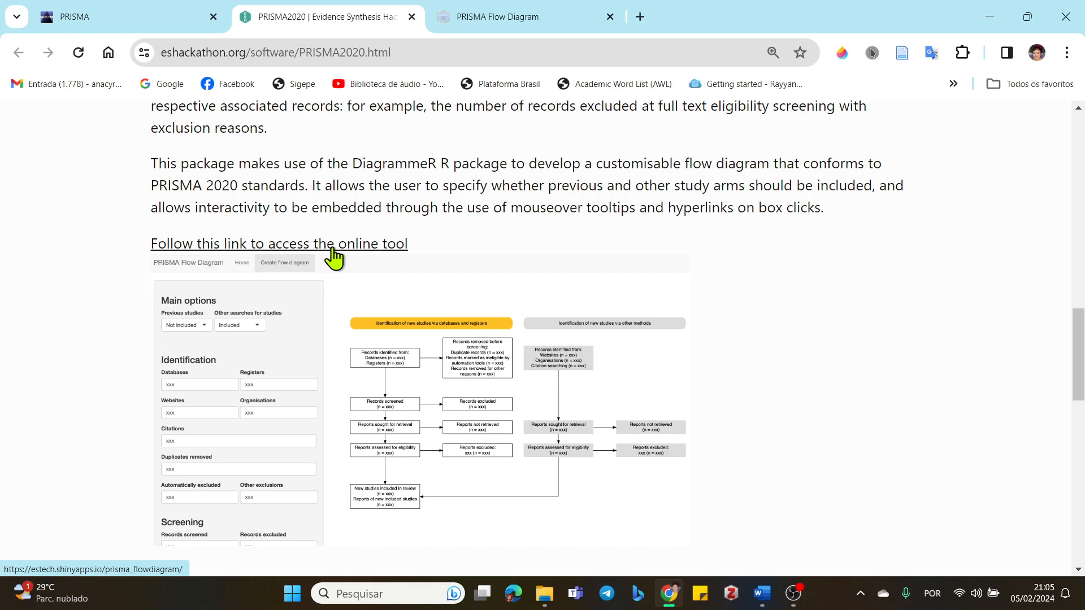
pyautogui.click(333, 248)
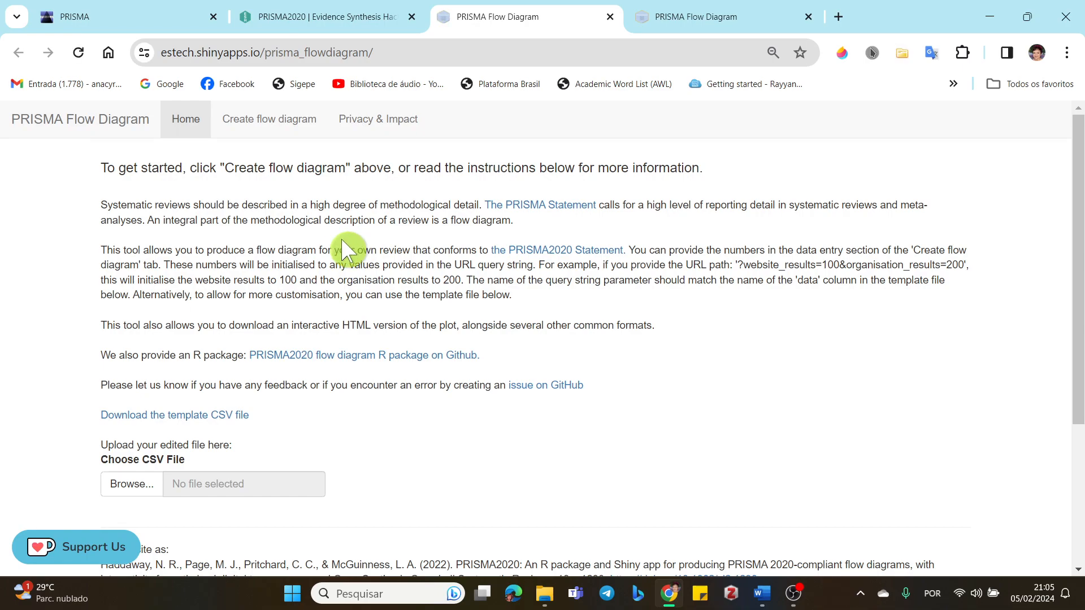
# Step: Open the flow diagram creation page of the online tool
pyautogui.hotkey('ctrl', '+')
pyautogui.hotkey('ctrl', '+')
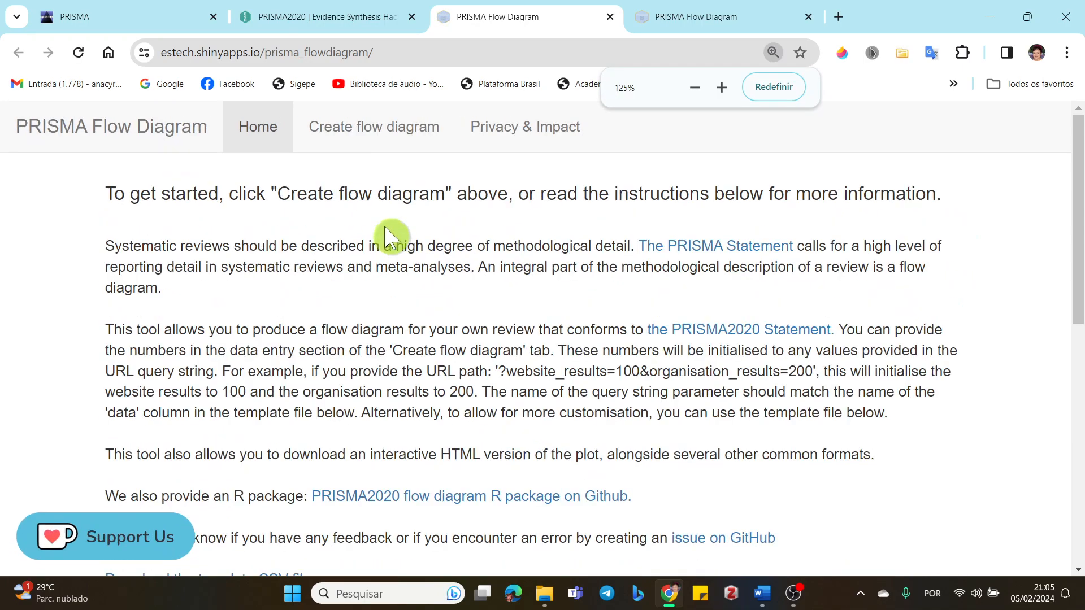
pyautogui.click(356, 135)
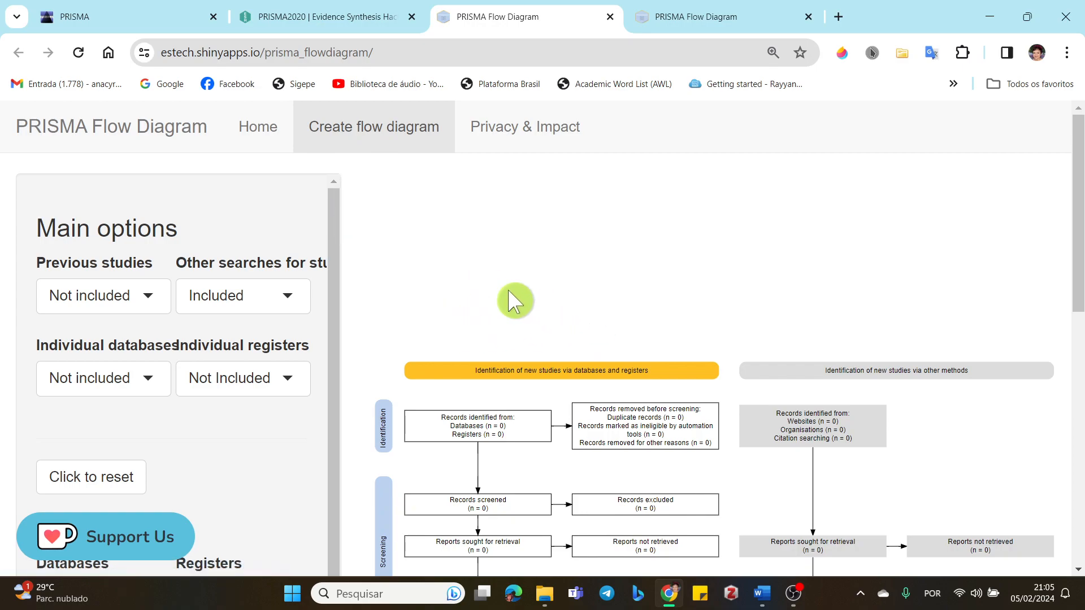
pyautogui.hotkey('ctrl', '-')
pyautogui.hotkey('ctrl', '-')
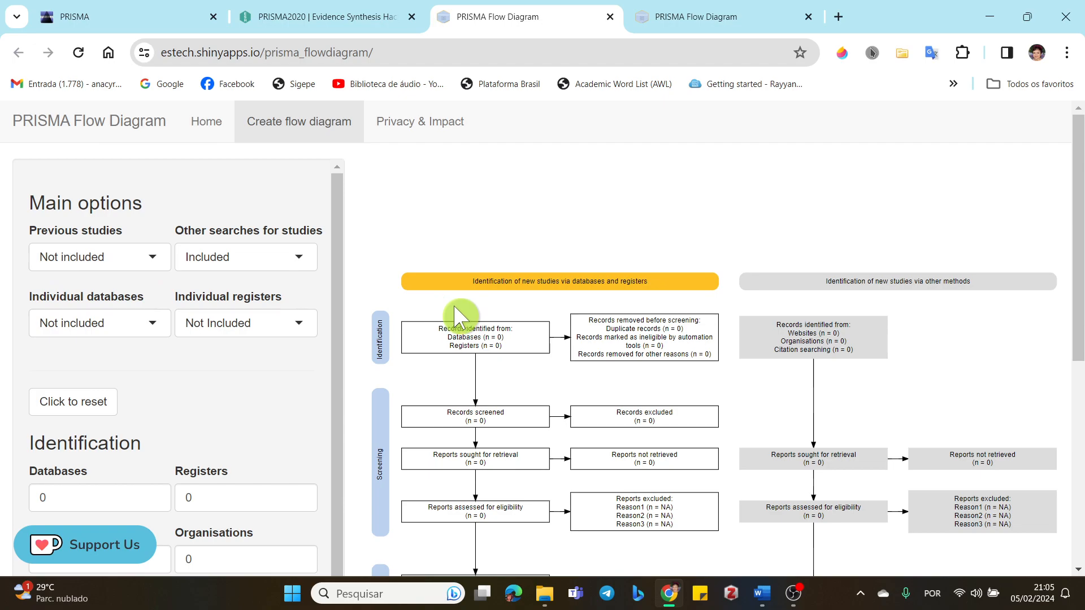
# Step: Set the Individual databases option to Included for the flow diagram
pyautogui.scroll(-1, 1071, 221)
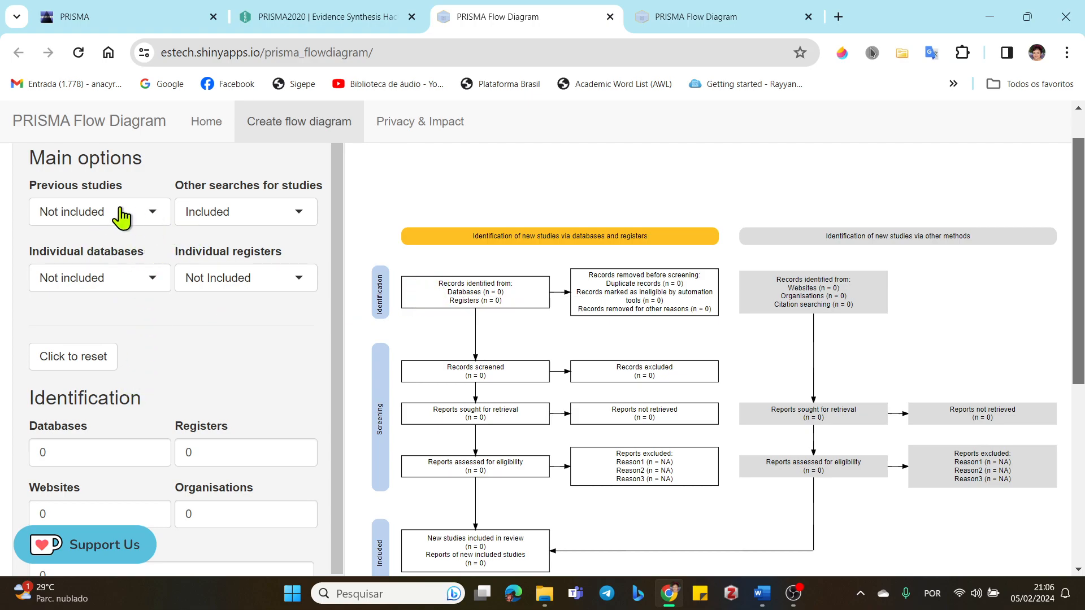
pyautogui.click(151, 287)
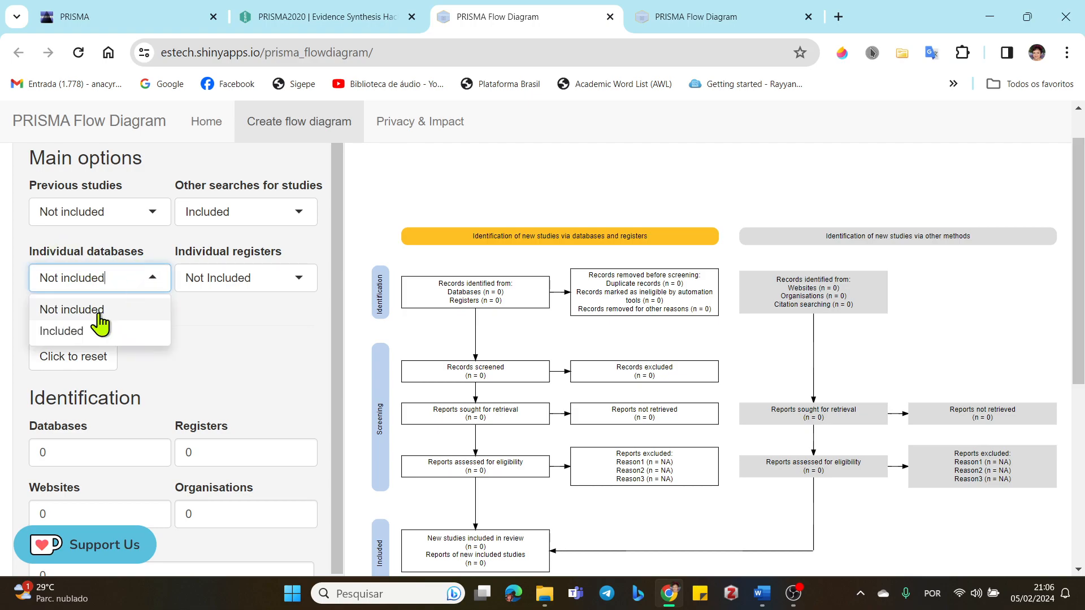
pyautogui.click(75, 333)
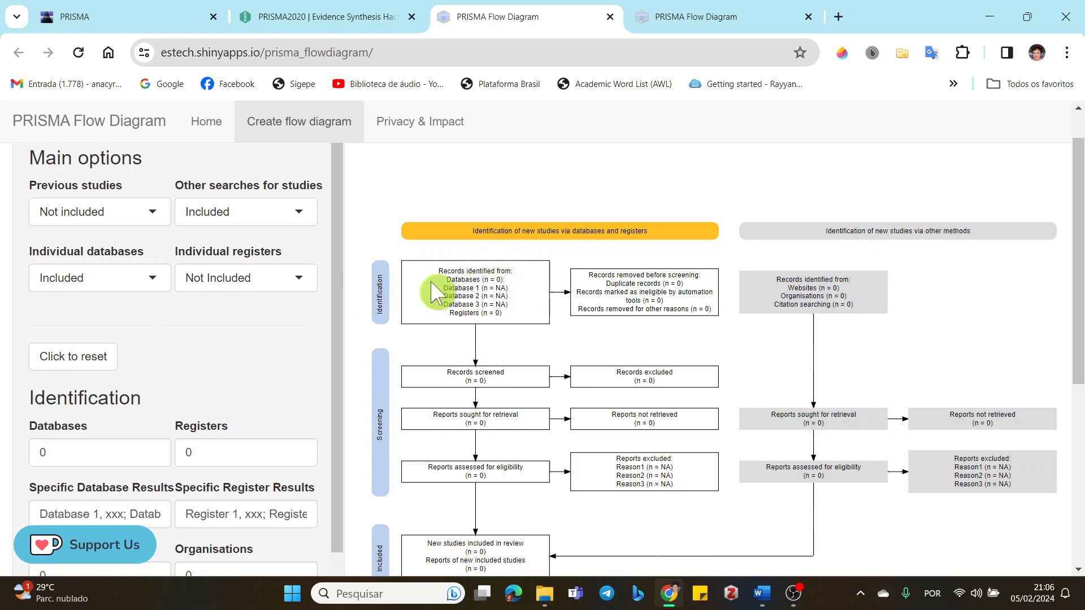
pyautogui.scroll(1, 637, 308)
pyautogui.scroll(2, 637, 308)
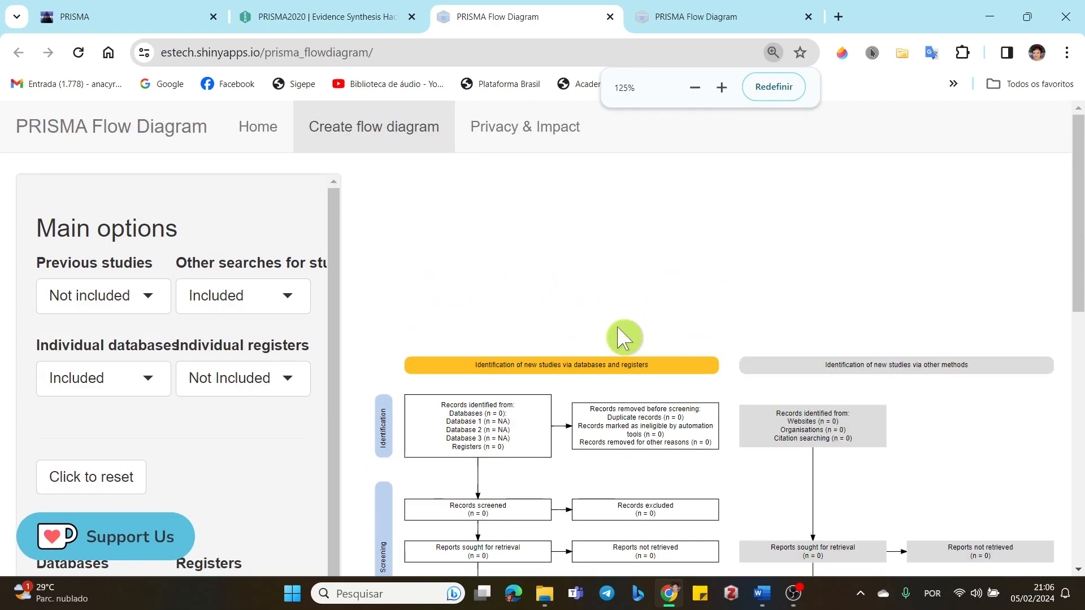
pyautogui.scroll(-3, 625, 335)
pyautogui.keyDown('ctrl'); pyautogui.scroll(1, 617, 328); pyautogui.keyUp('ctrl')
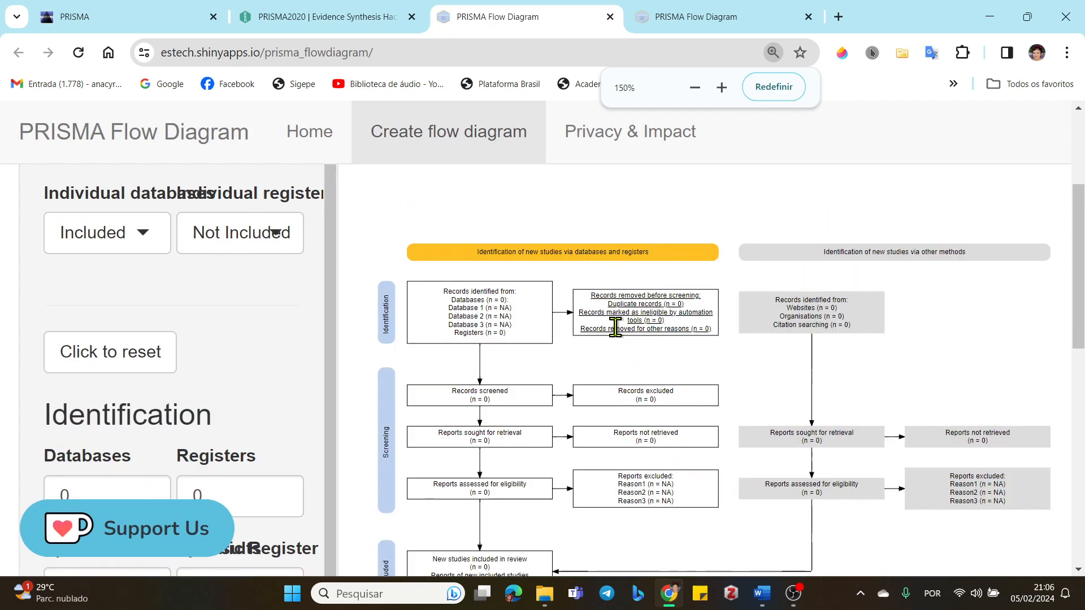
pyautogui.keyDown('ctrl'); pyautogui.scroll(-5, 615, 327); pyautogui.keyUp('ctrl')
pyautogui.keyDown('ctrl'); pyautogui.scroll(1, 617, 322); pyautogui.keyUp('ctrl')
pyautogui.scroll(2, 616, 333)
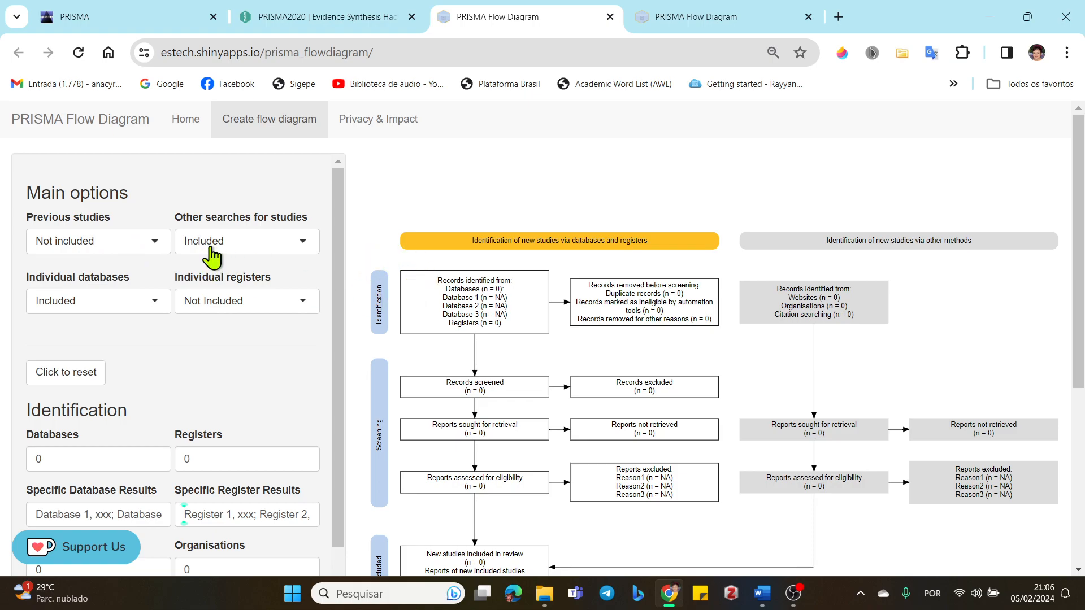
# Step: Try the Previous studies option as Included, check the diagram, and return the option to Not included
pyautogui.click(154, 243)
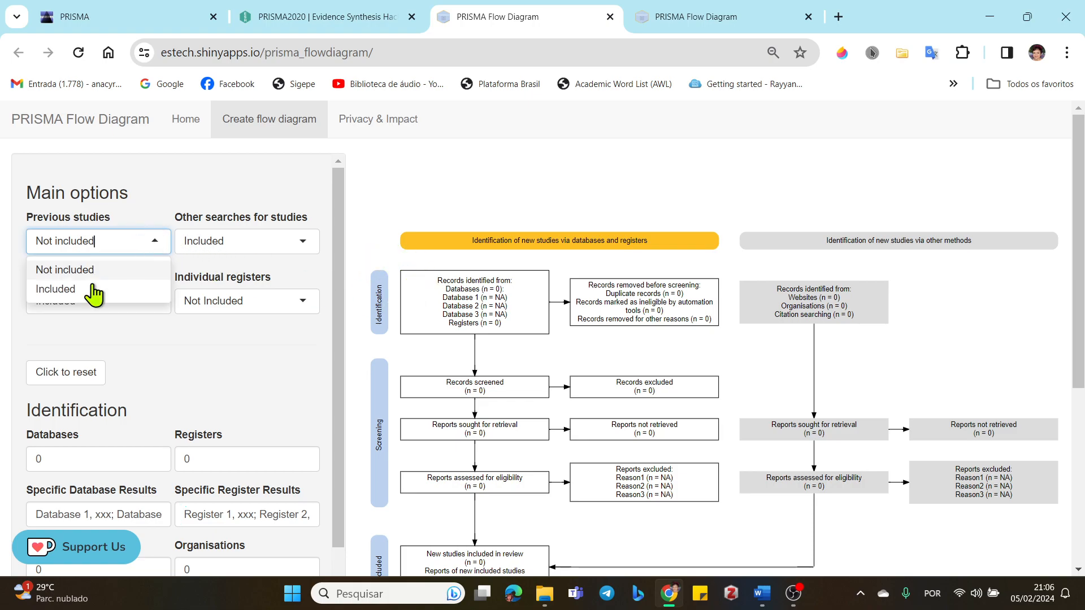
pyautogui.click(52, 290)
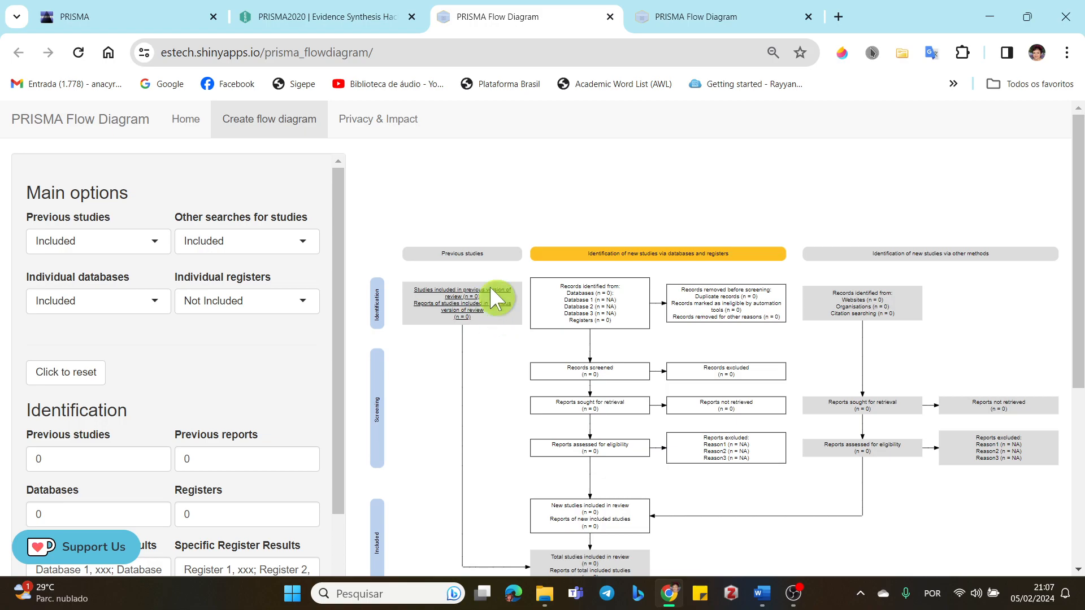
pyautogui.scroll(-1, 484, 333)
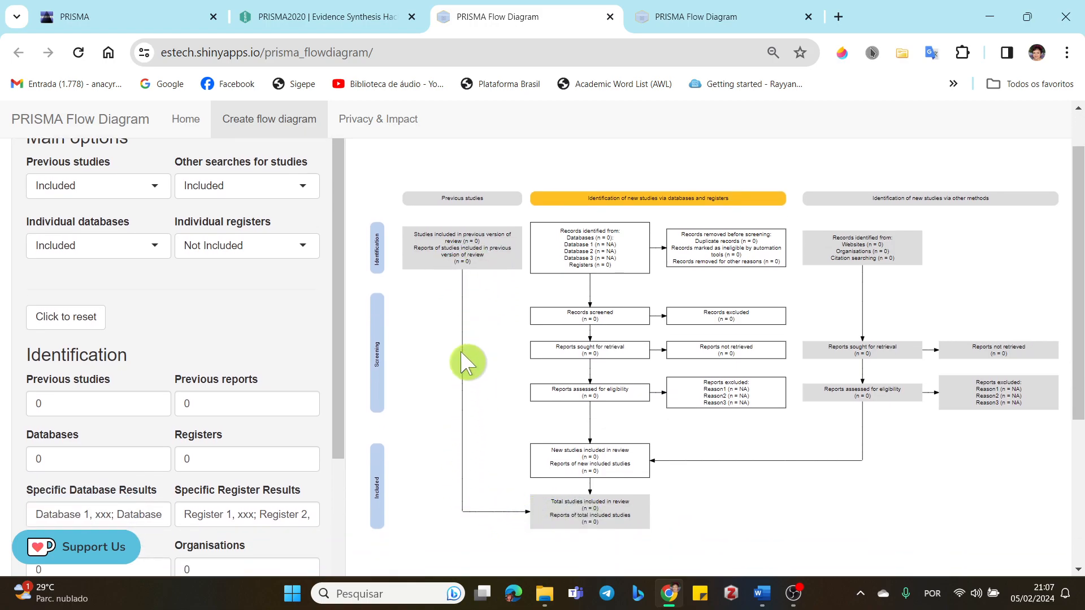
pyautogui.scroll(1, 236, 307)
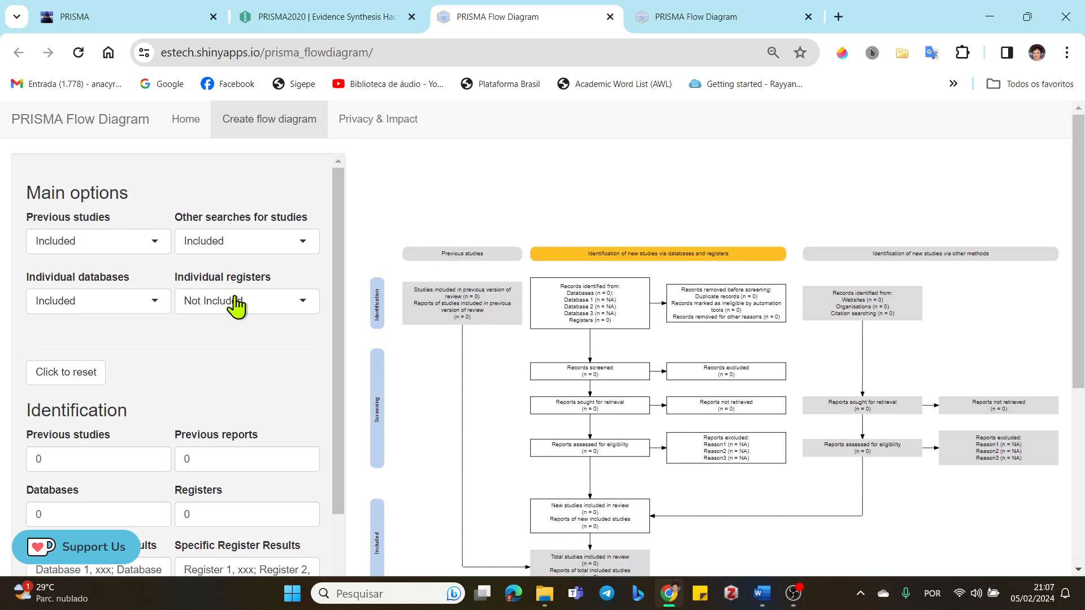
pyautogui.click(153, 251)
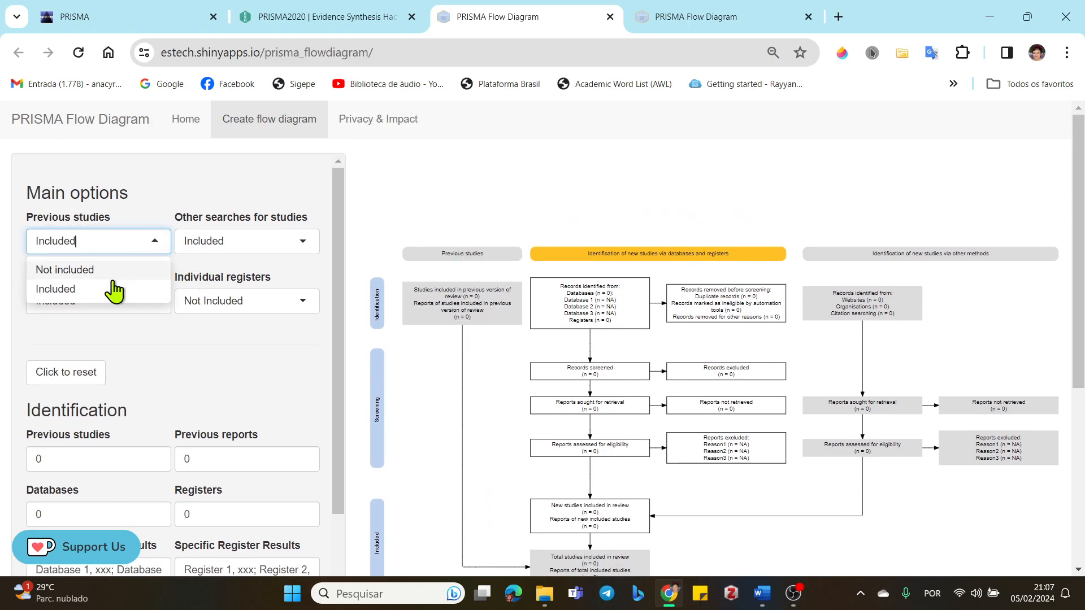
pyautogui.click(82, 276)
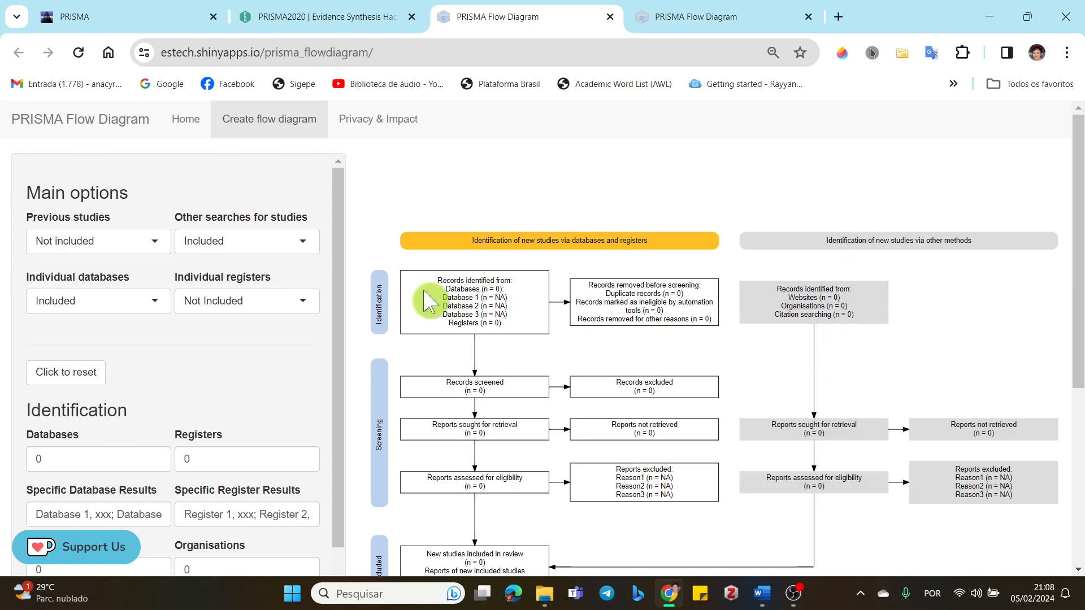
# Step: Try the Other searches for studies option as Not included and return it to Included
pyautogui.click(304, 243)
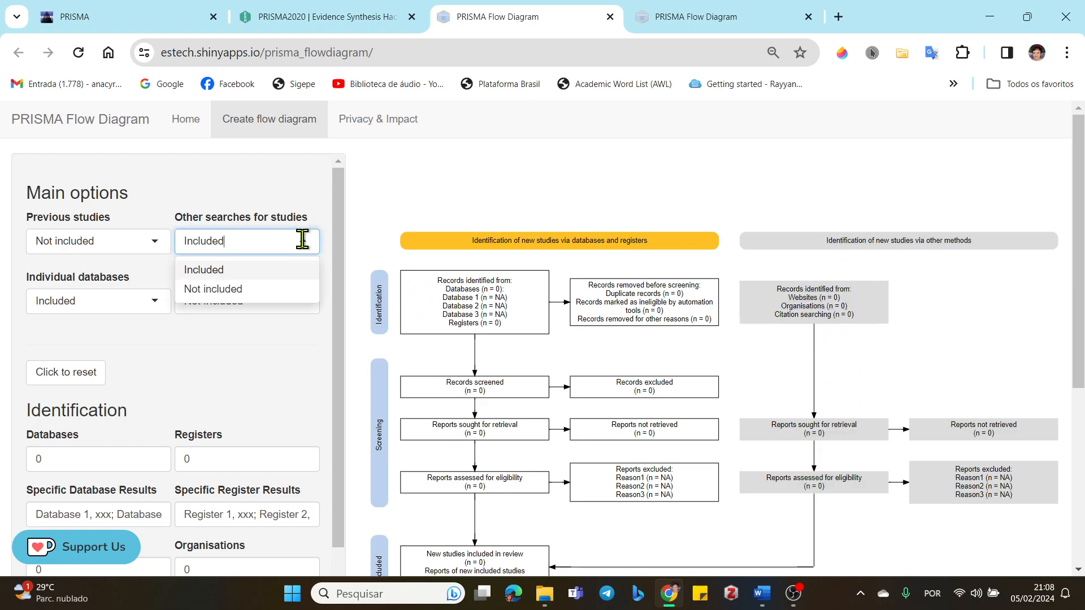
pyautogui.click(222, 290)
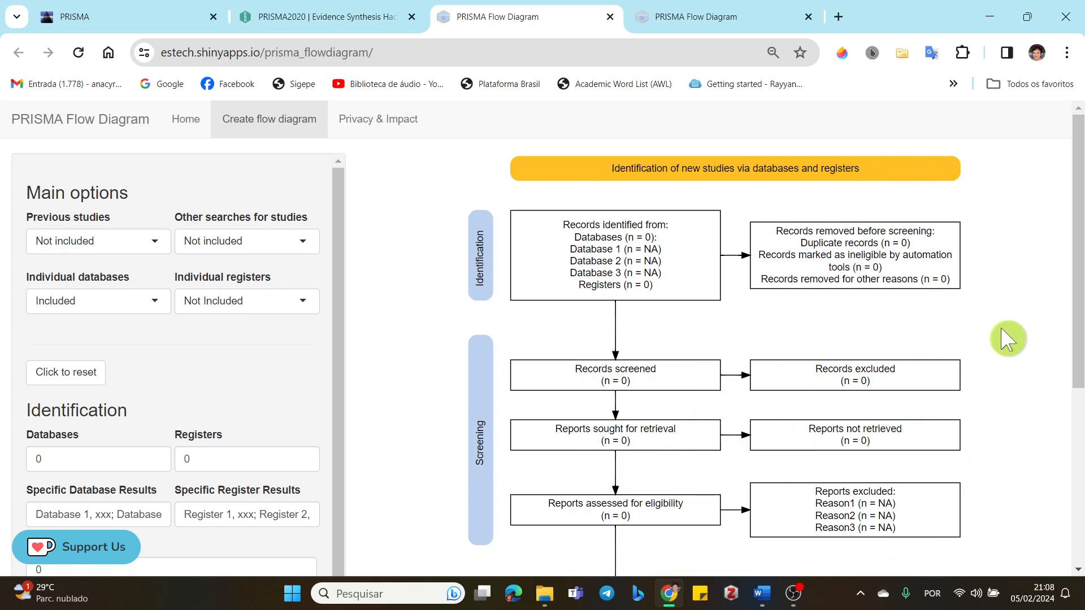
pyautogui.scroll(-1, 1008, 339)
pyautogui.click(299, 190)
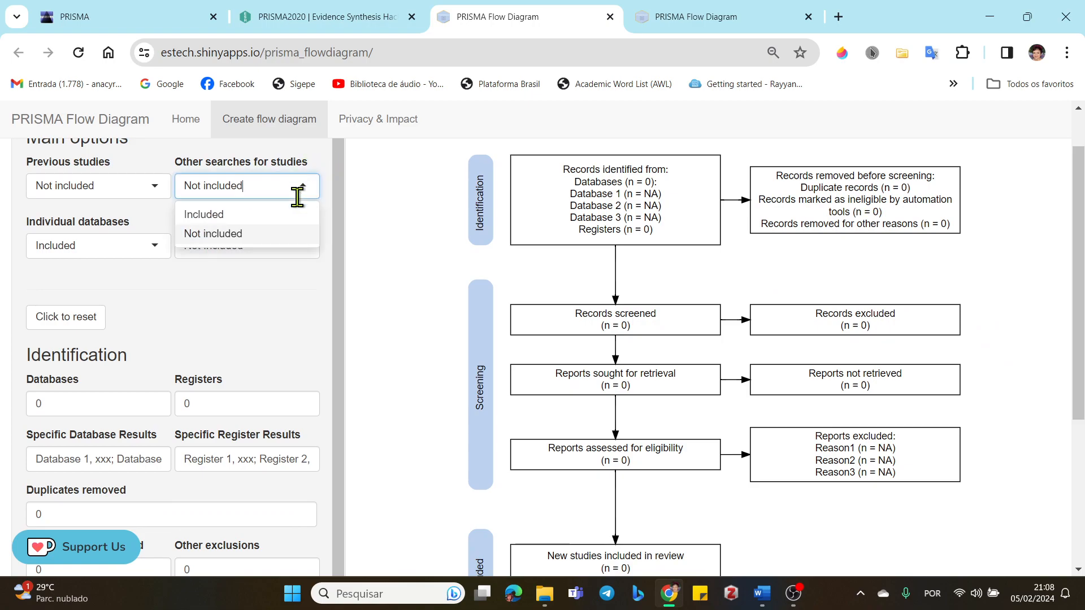
pyautogui.click(237, 218)
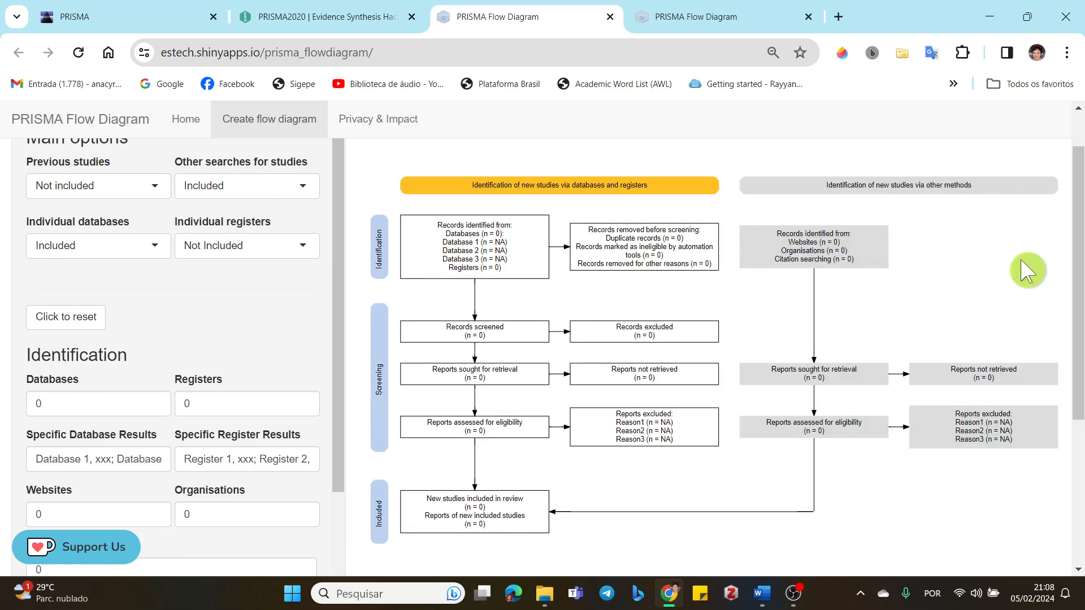
# Step: Set the Databases count in the Identification section to 3
pyautogui.scroll(1, 1076, 297)
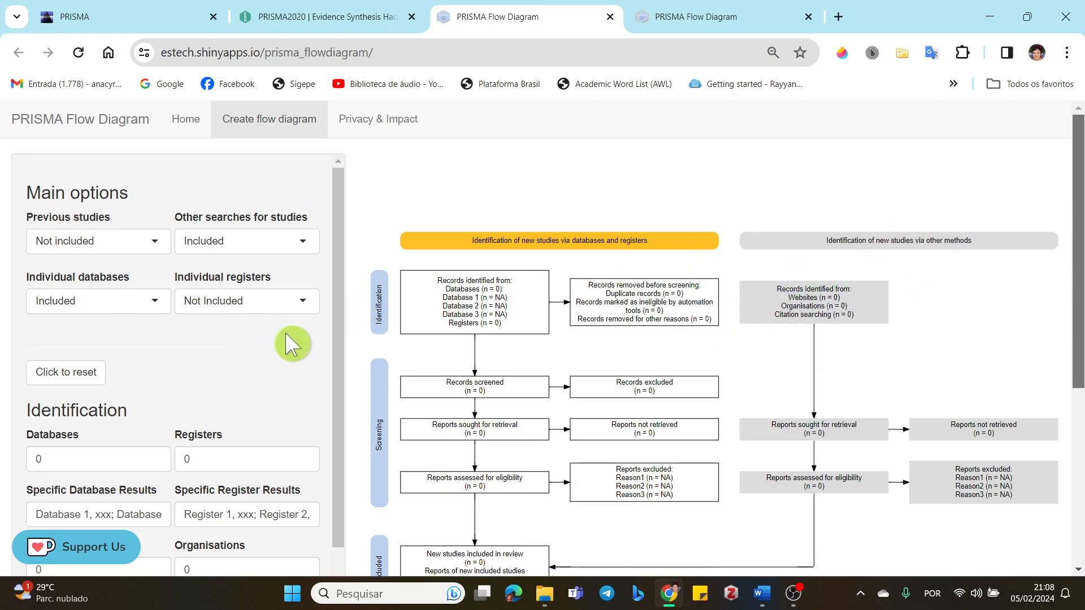
pyautogui.scroll(-1, 255, 351)
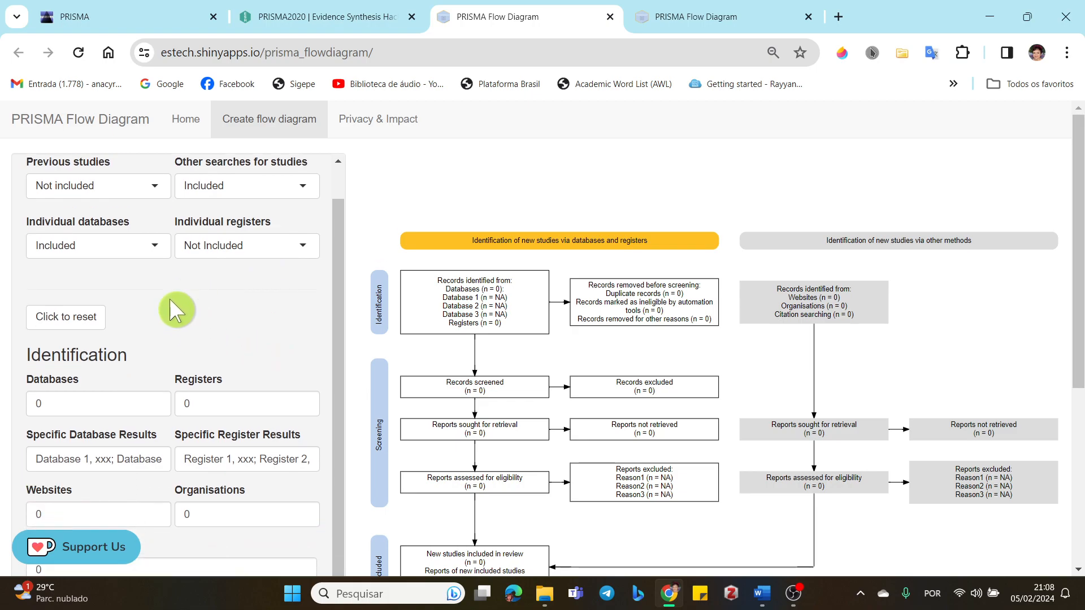
pyautogui.scroll(-1, 260, 348)
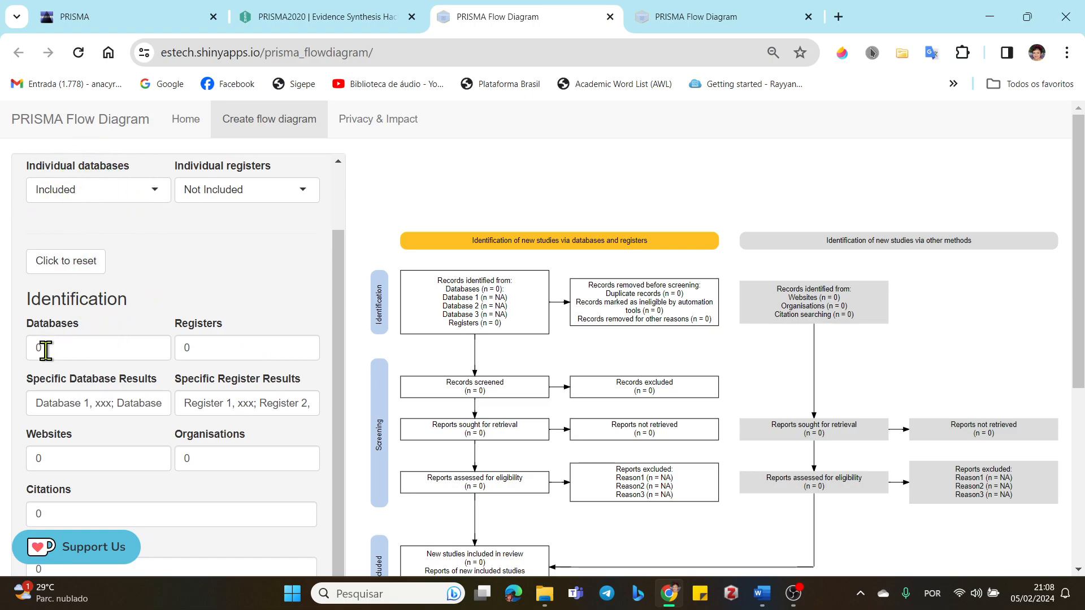
pyautogui.moveTo(45, 351); pyautogui.dragTo(25, 359)
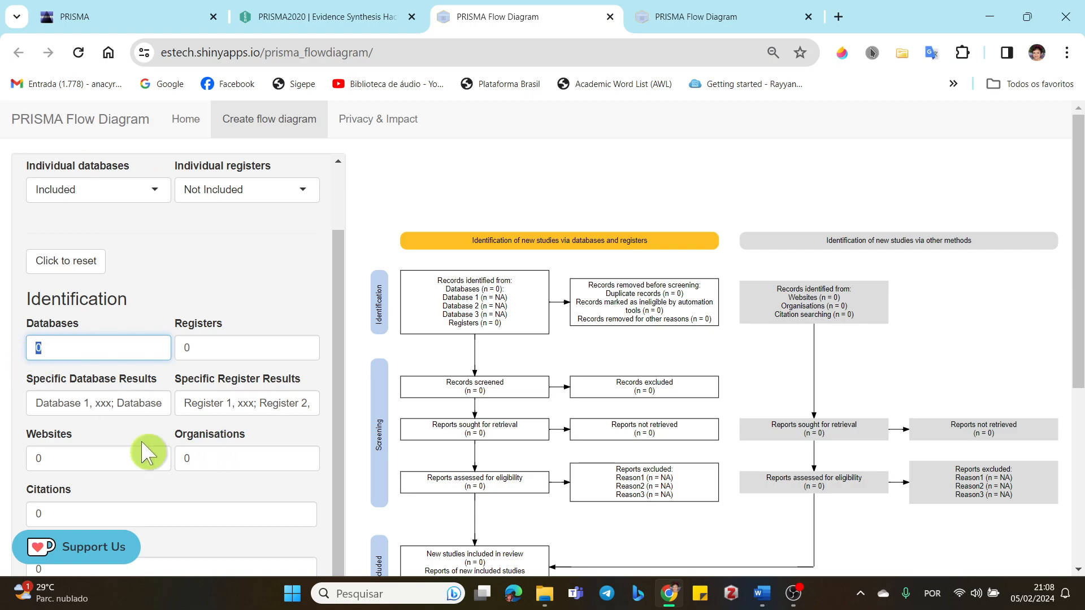
pyautogui.write('3')
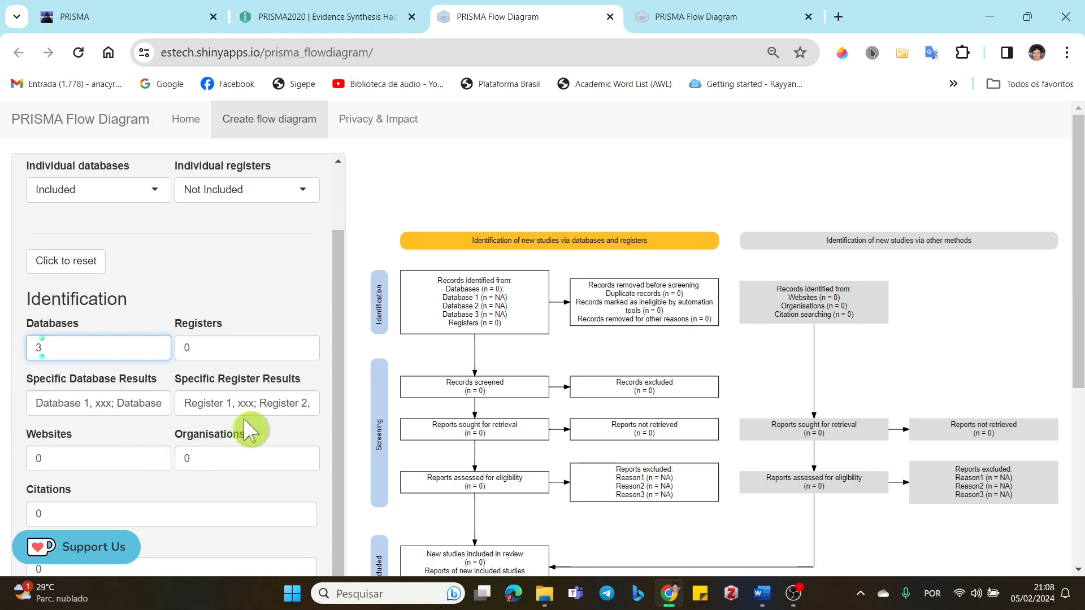
pyautogui.click(244, 346)
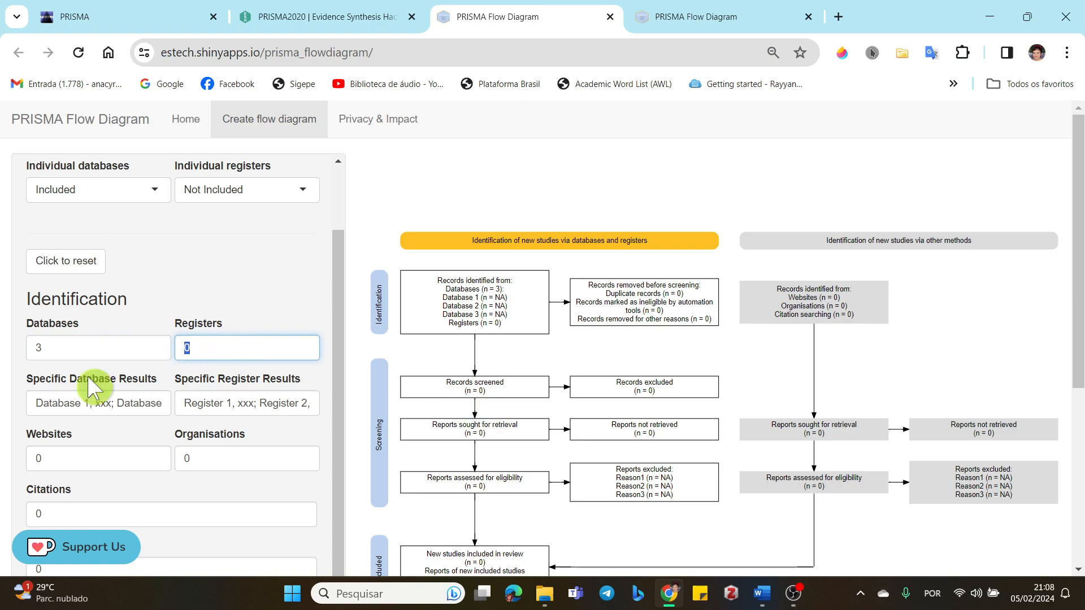
# Step: Set the Registers count to 500 and fill Specific Database Results with Medline, 300; Embase, 100; Lilacs, 100
pyautogui.write('500')
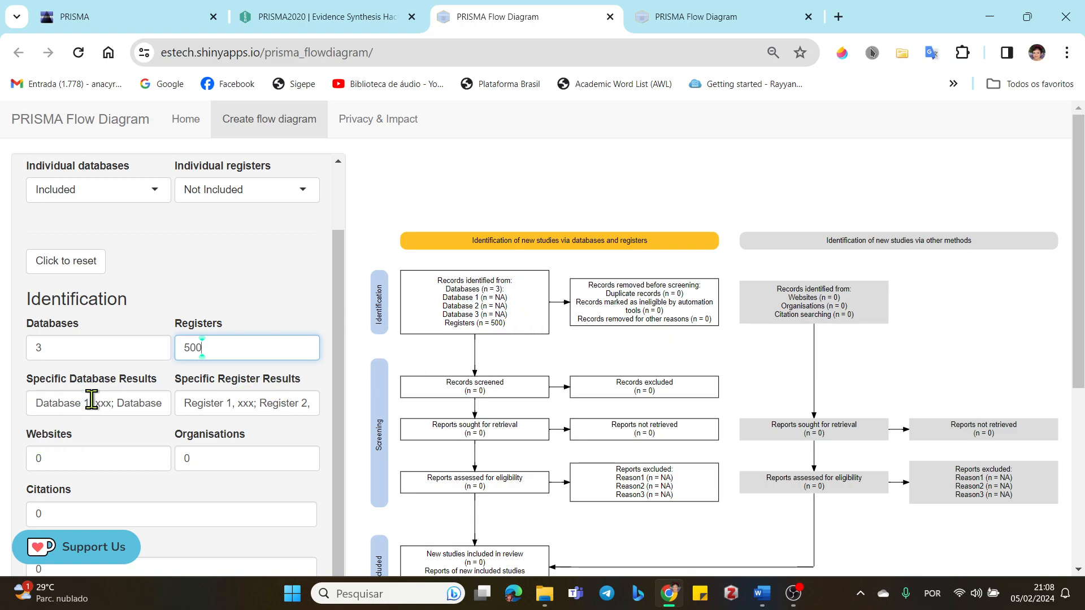
pyautogui.moveTo(87, 403); pyautogui.dragTo(8, 401)
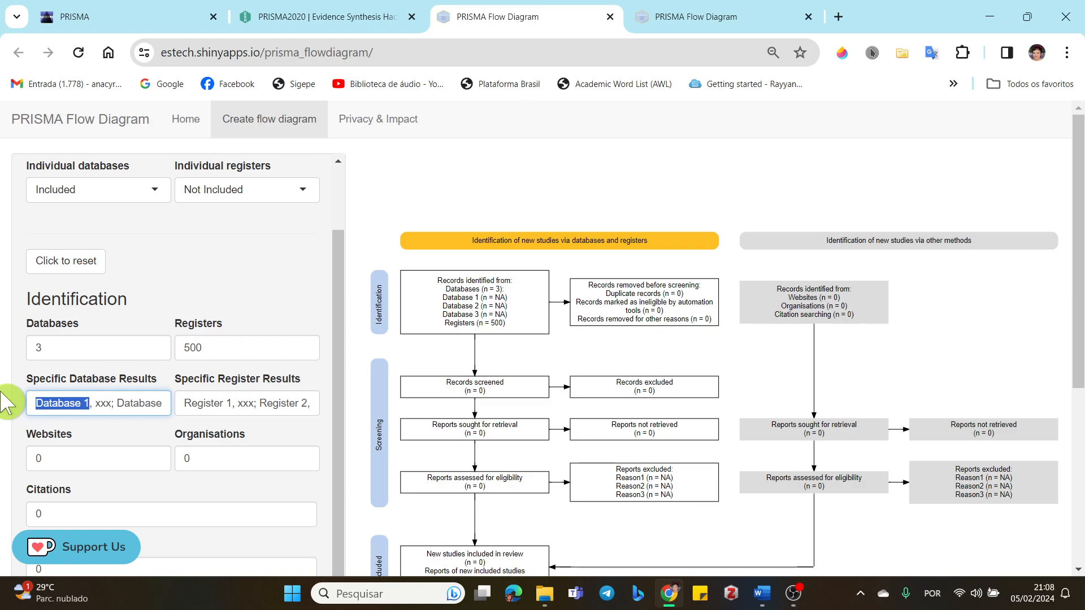
pyautogui.write('Med')
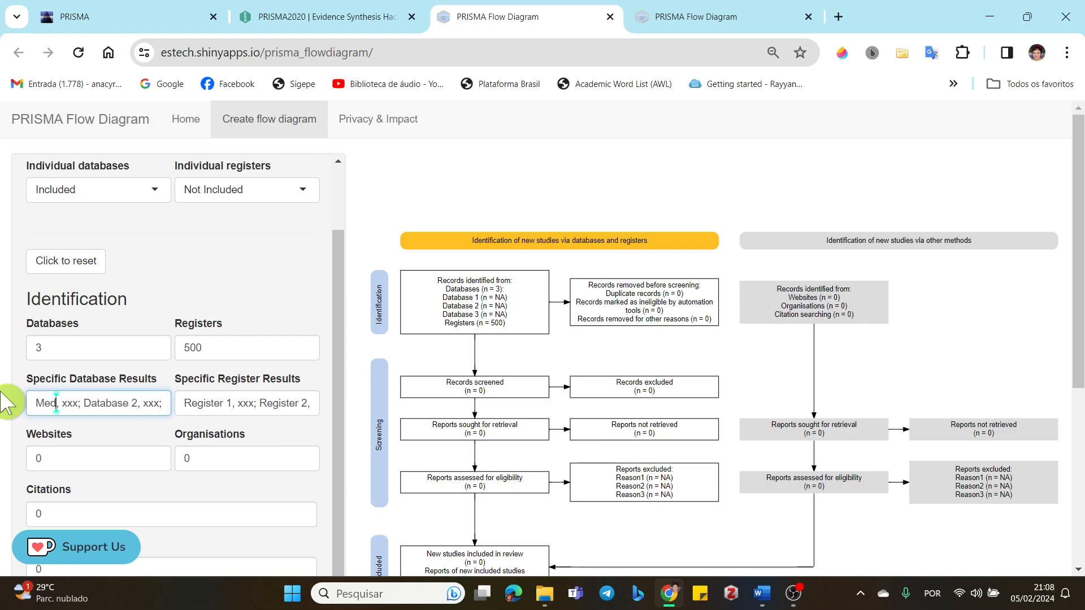
pyautogui.write('line, ')
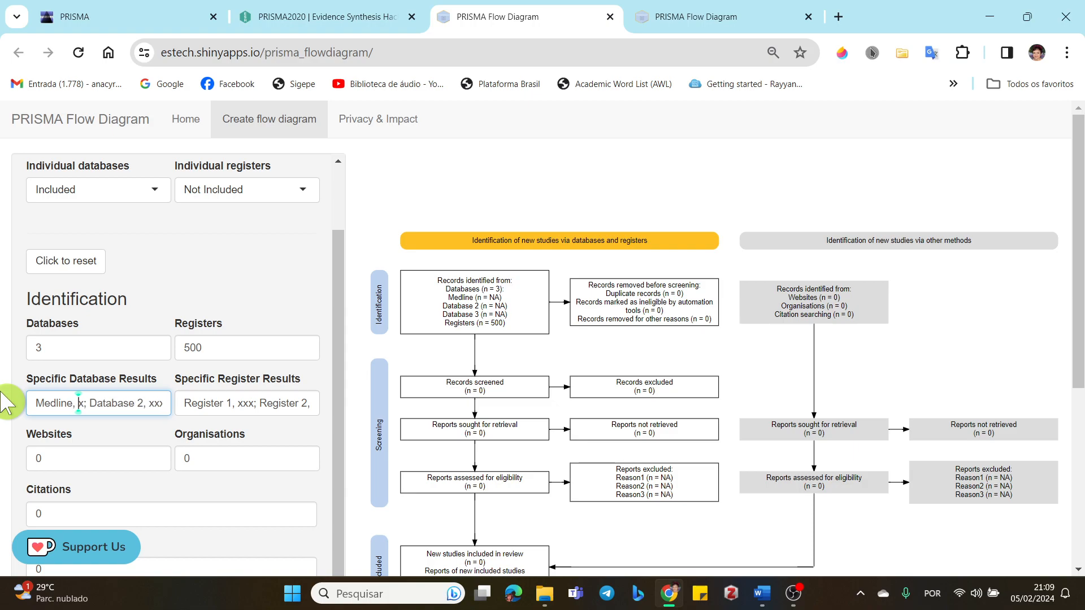
pyautogui.write('300; Embase, 100; LiD')
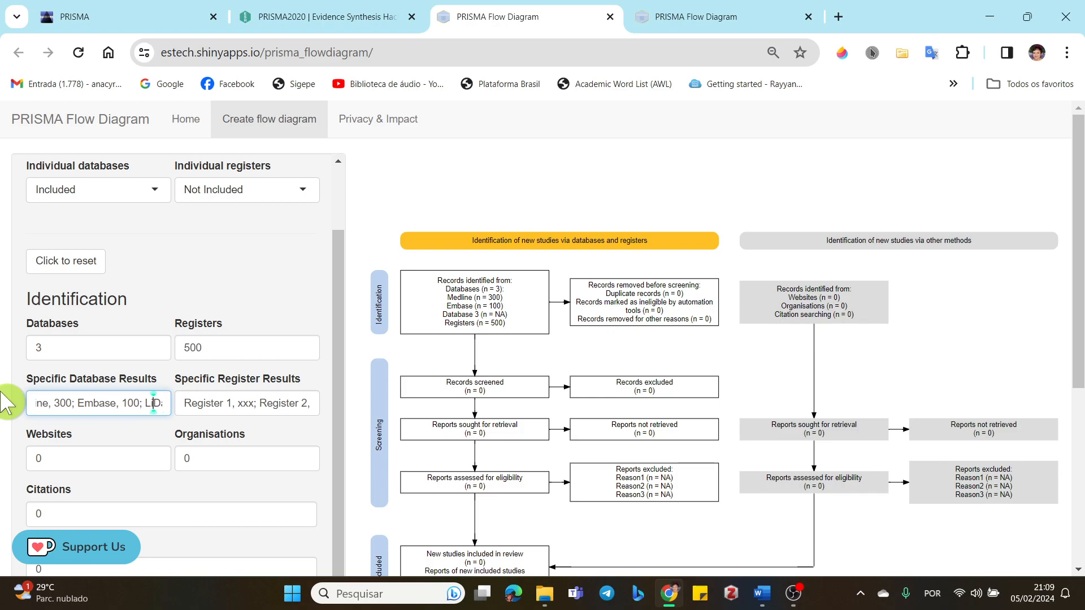
pyautogui.write('acs, 1000')
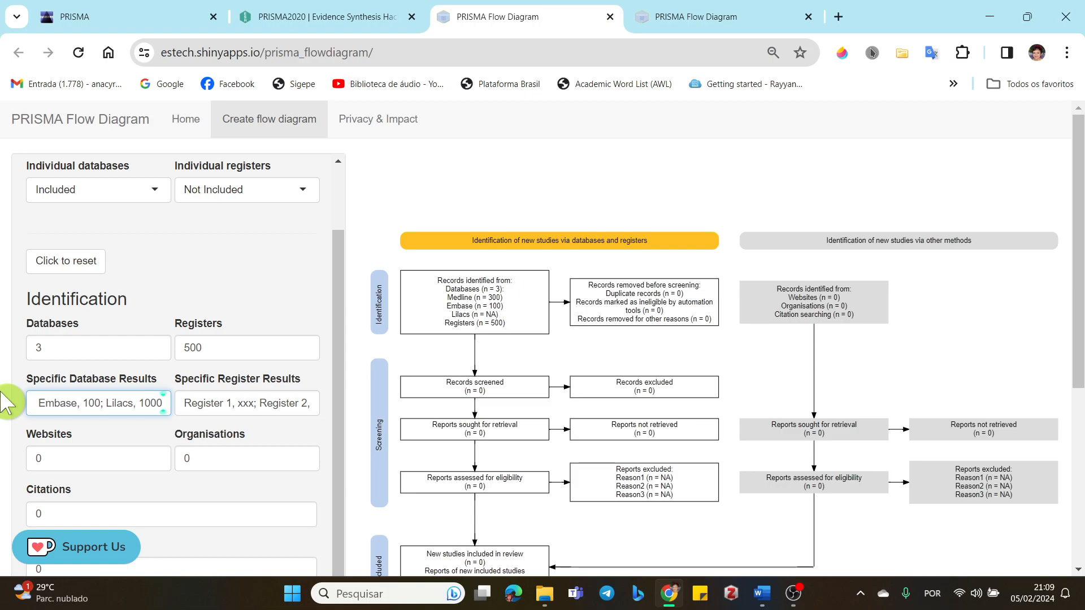
pyautogui.press('BackSpace')
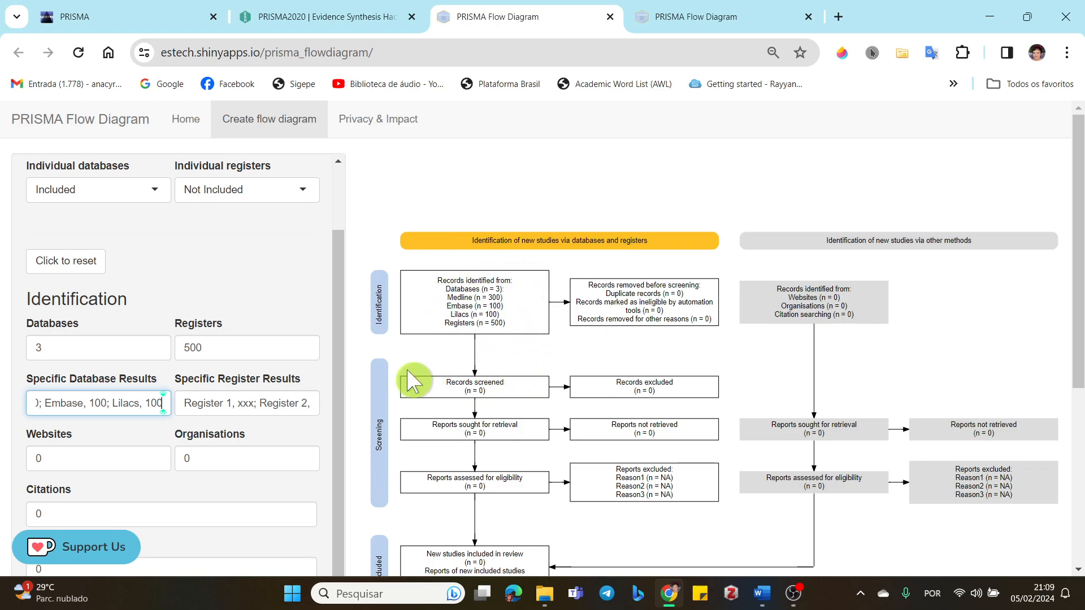
# Step: Set Citations to 30 and Duplicates removed to 300 in the Identification section
pyautogui.scroll(-2, 242, 404)
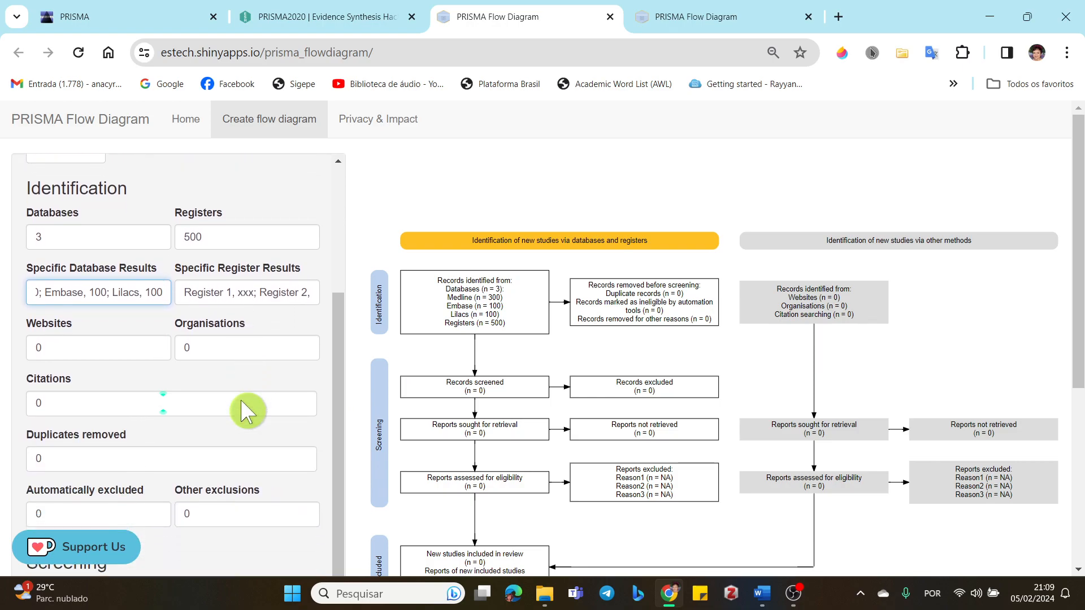
pyautogui.scroll(-1, 226, 375)
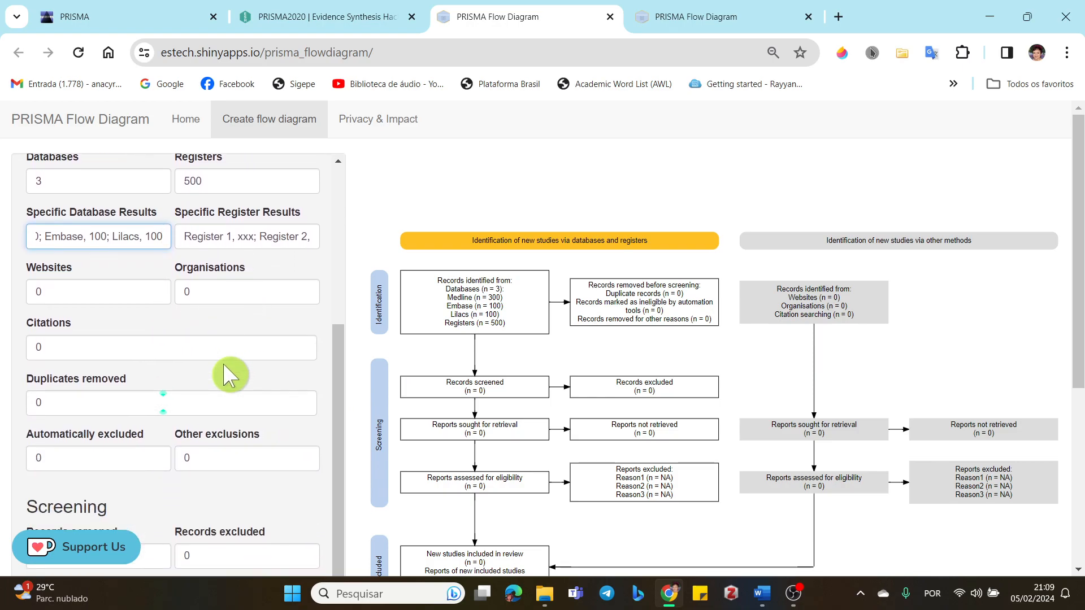
pyautogui.click(91, 291)
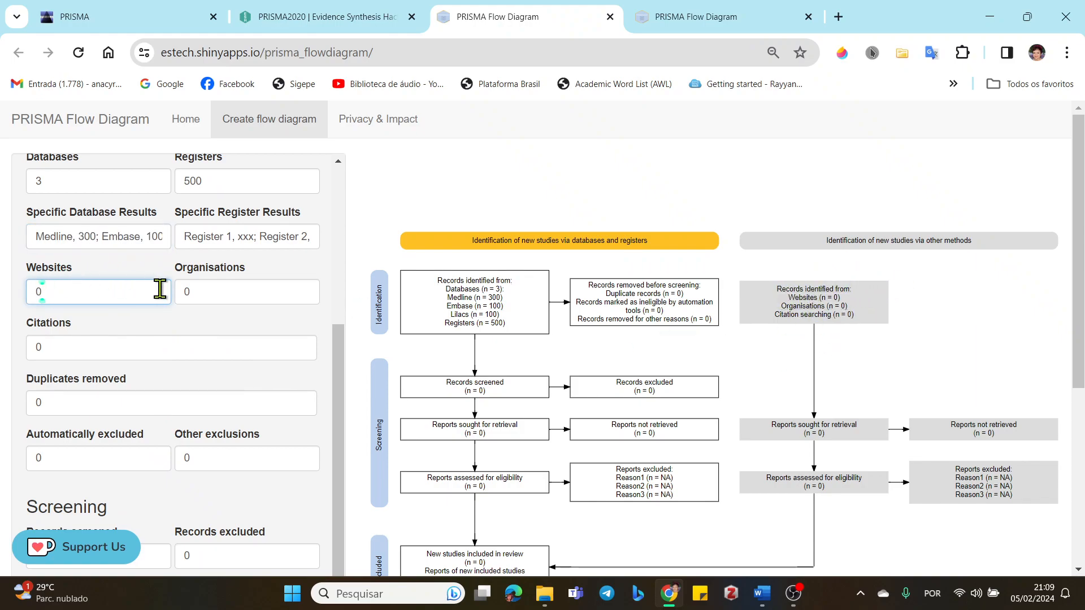
pyautogui.doubleClick(30, 348)
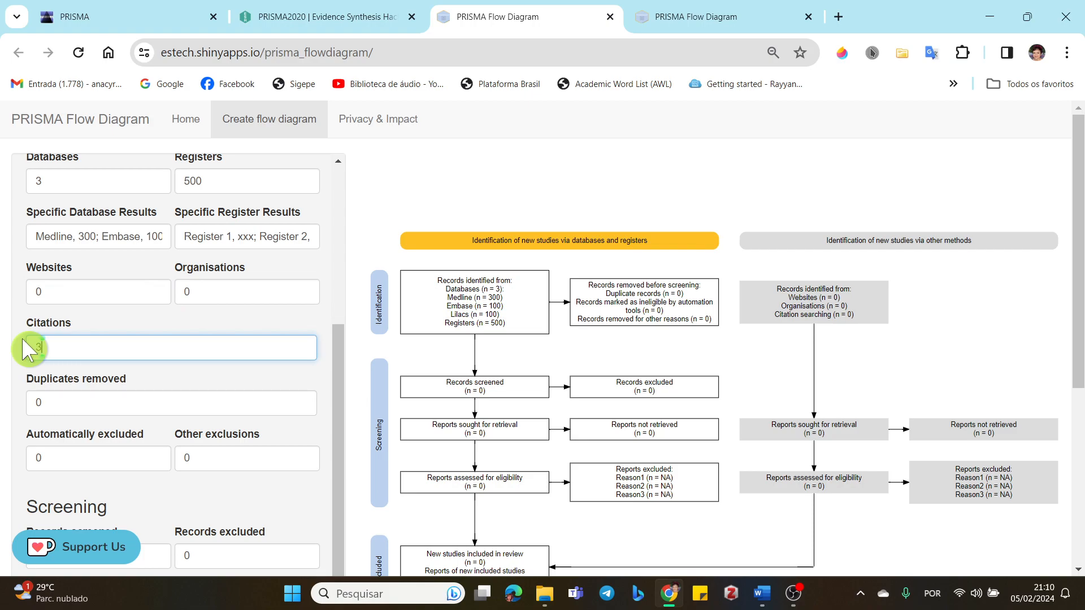
pyautogui.write('30')
pyautogui.click(71, 402)
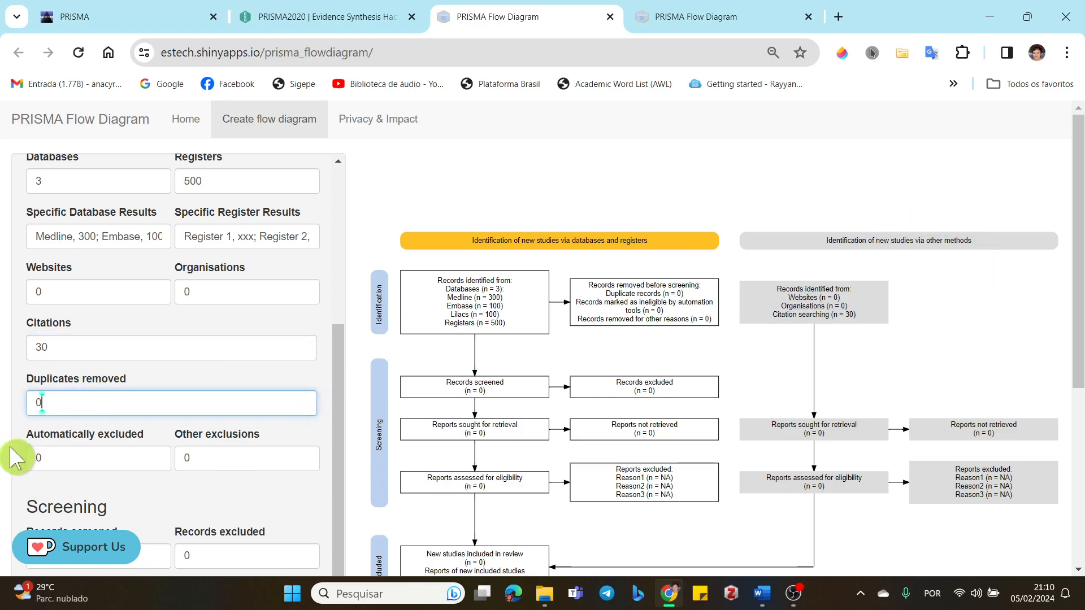
pyautogui.moveTo(49, 403); pyautogui.dragTo(25, 417)
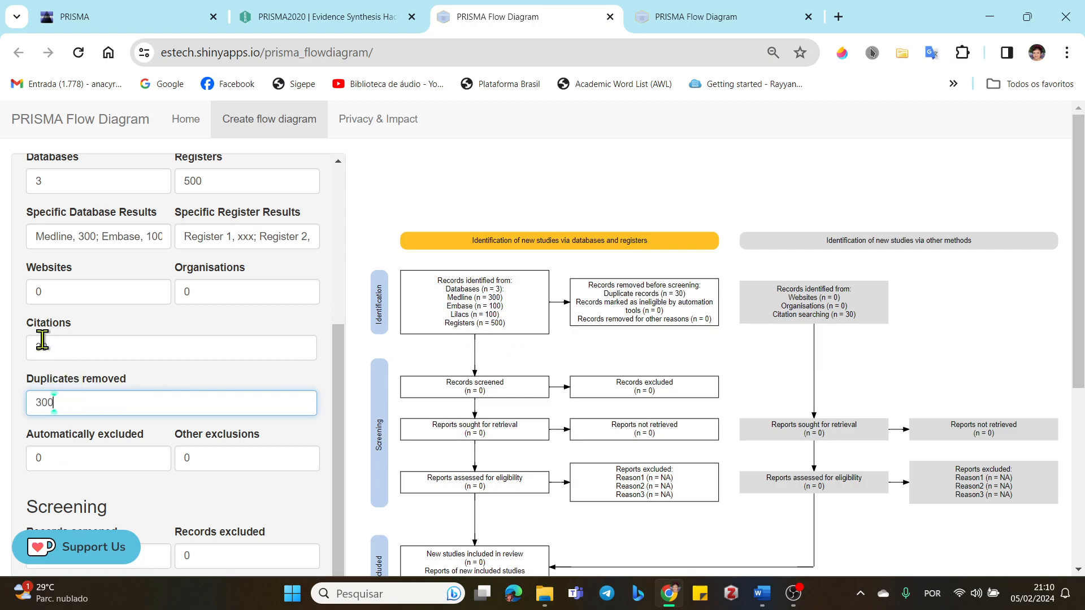
pyautogui.click(91, 457)
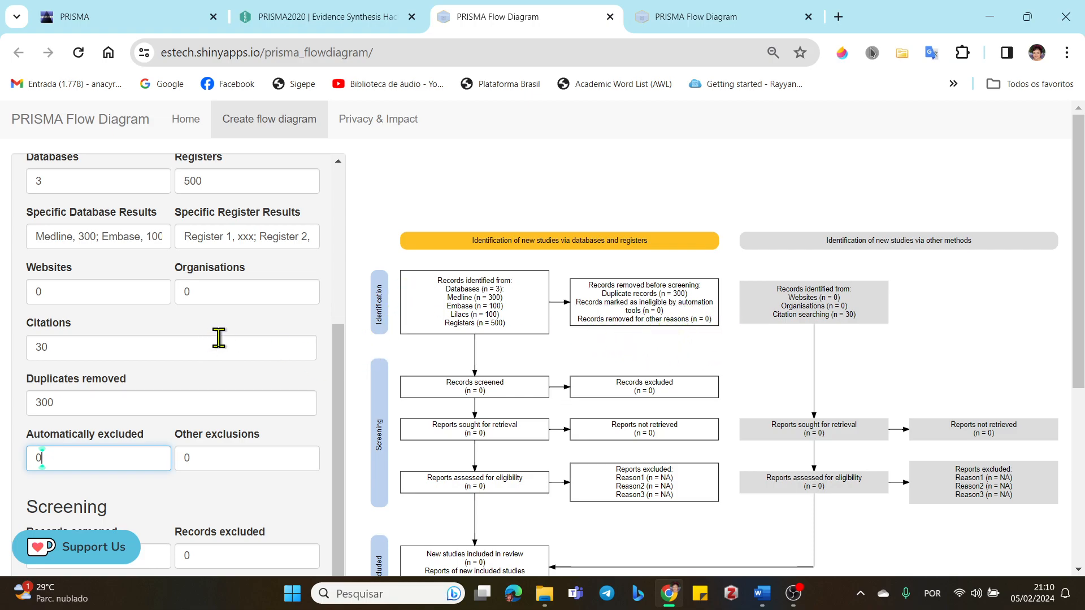
# Step: Set Records screened to 200 and Records excluded to 150 in the Screening section
pyautogui.scroll(-3, 219, 338)
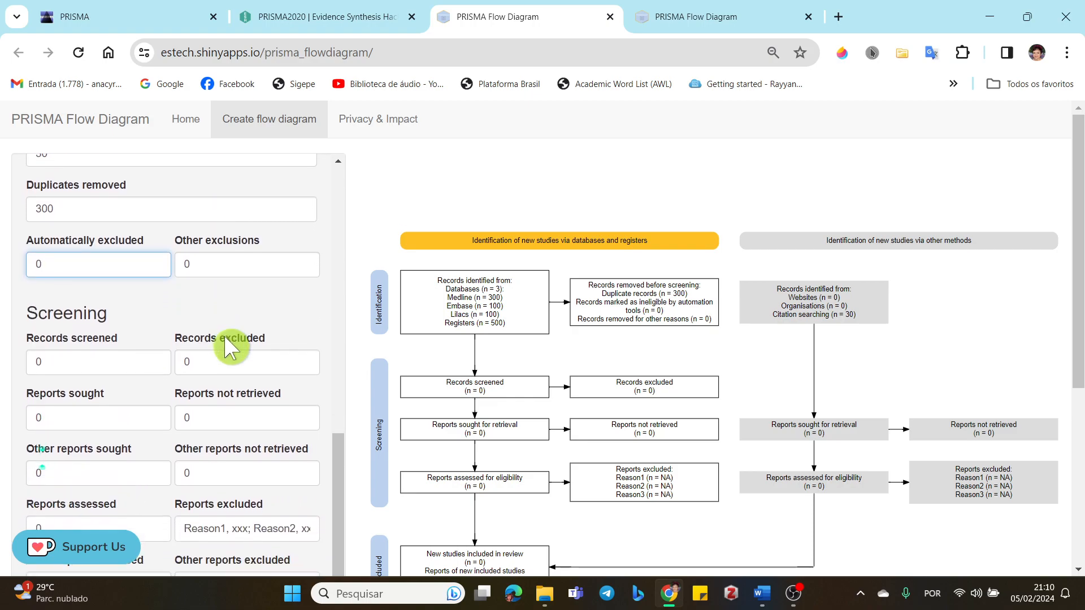
pyautogui.scroll(-2, 232, 344)
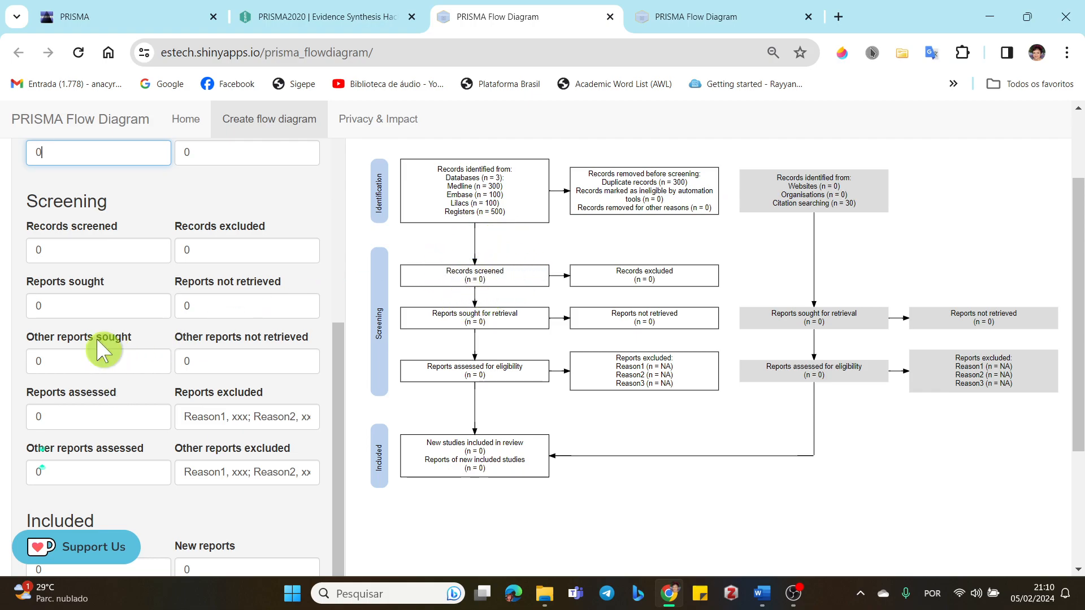
pyautogui.doubleClick(34, 251)
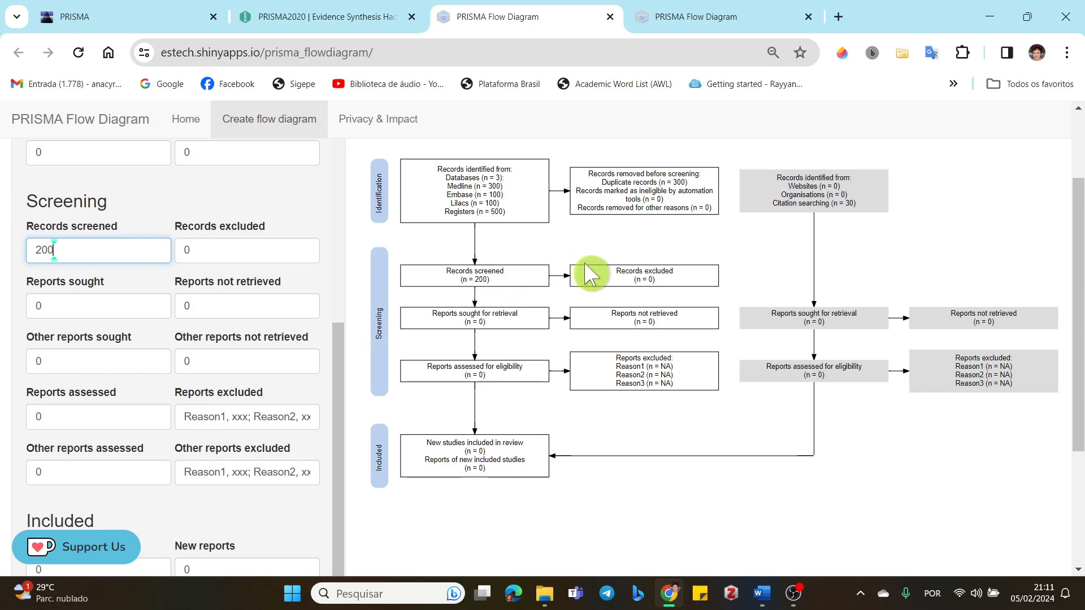
pyautogui.press('Tab')
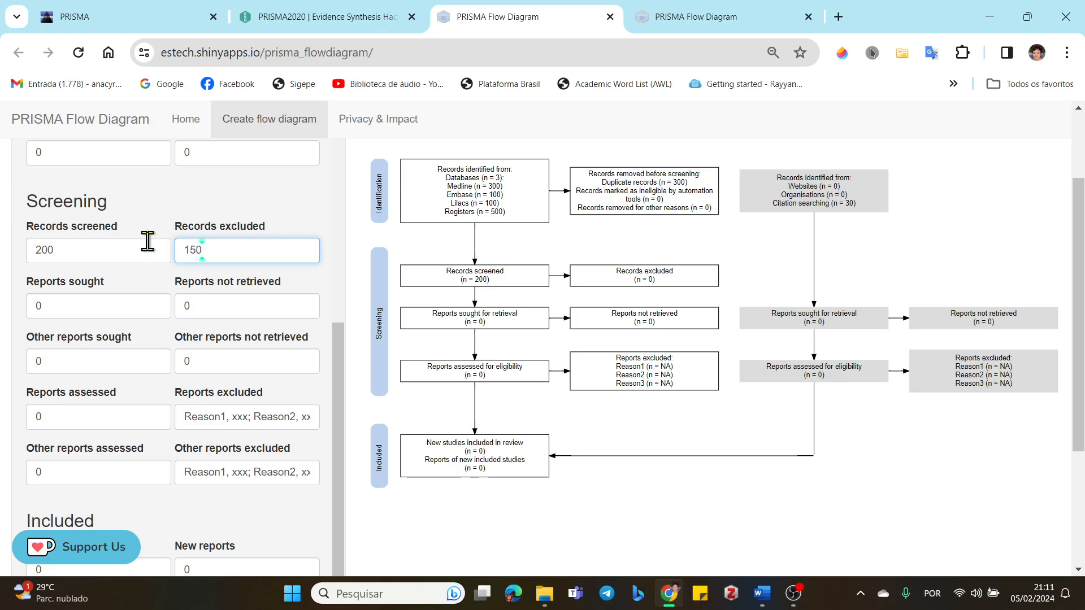
# Step: Set Reports sought to 50 and Reports not retrieved to 1 in the Screening section
pyautogui.click(114, 301)
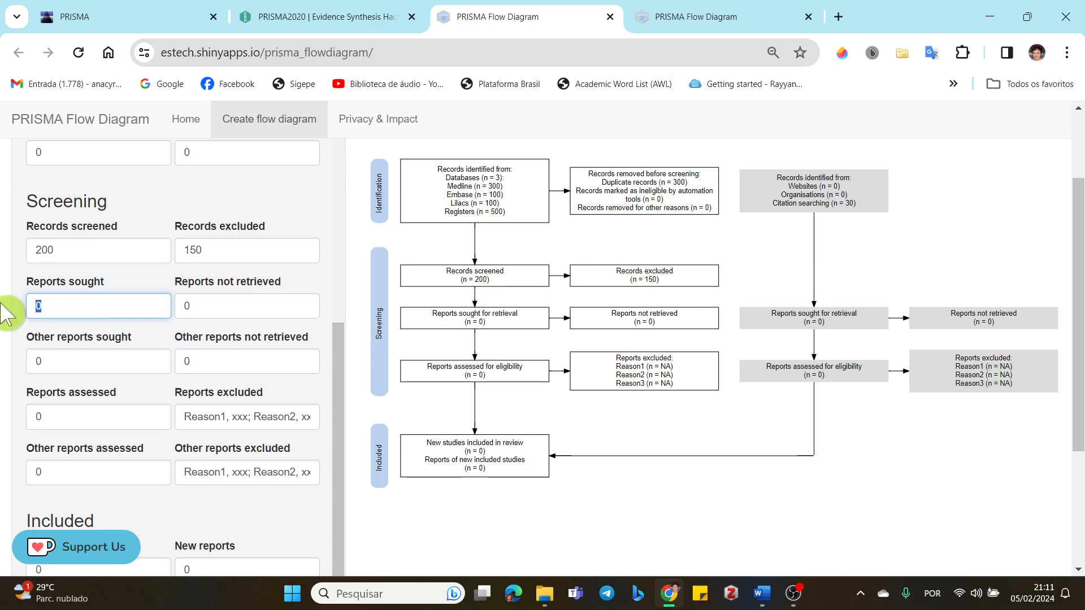
pyautogui.click(525, 298)
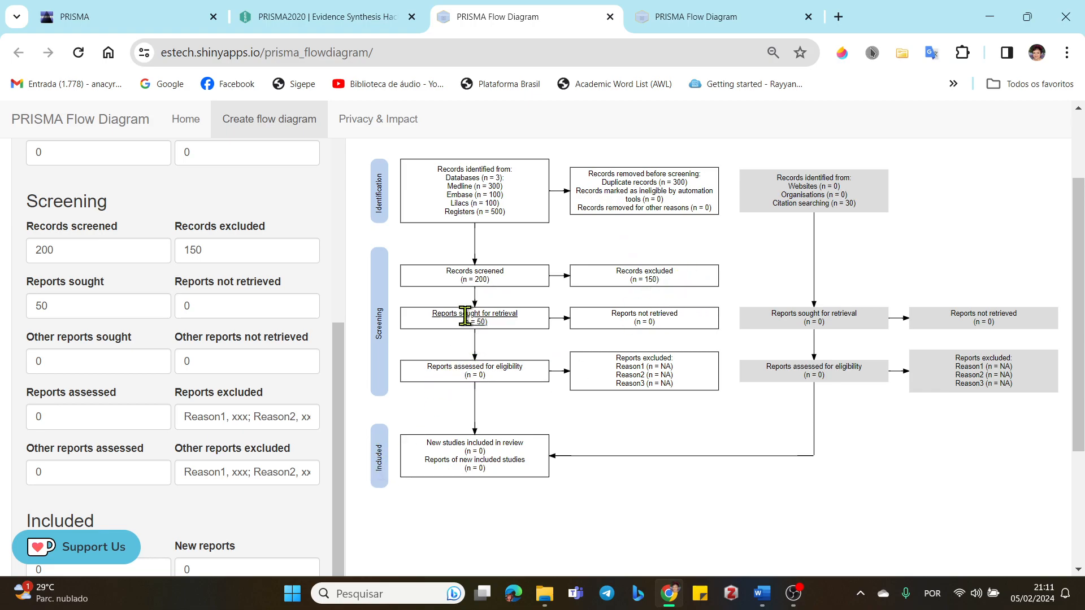
pyautogui.click(488, 322)
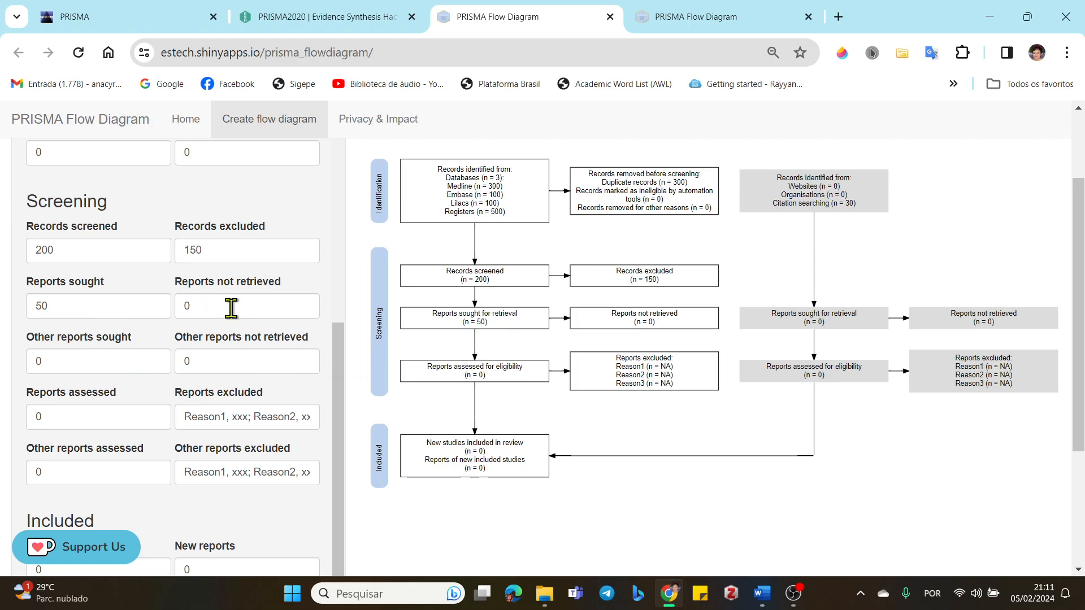
pyautogui.moveTo(204, 307); pyautogui.dragTo(173, 306)
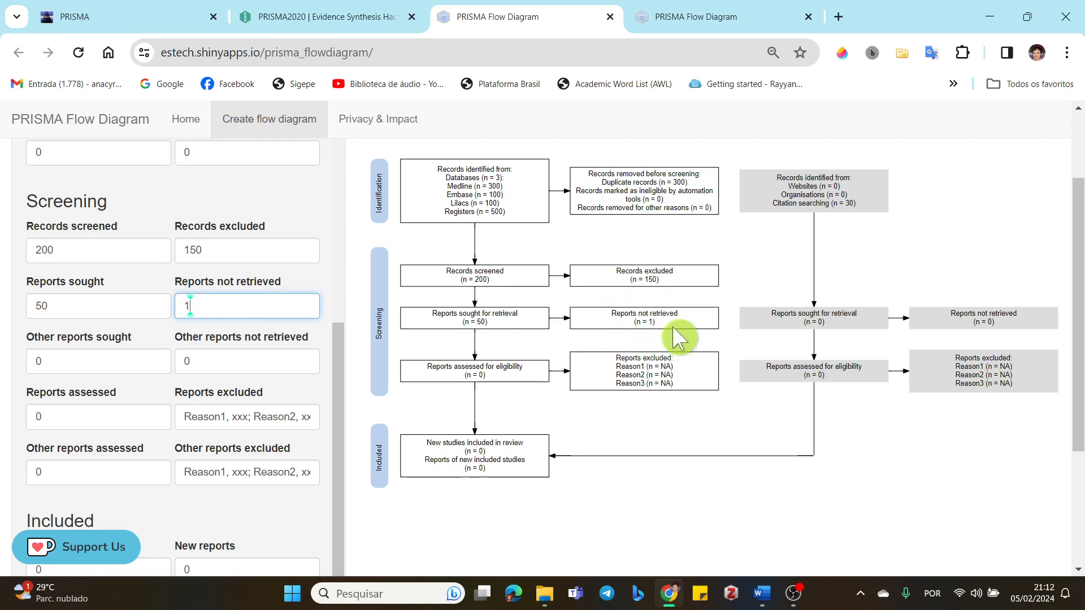
pyautogui.click(104, 355)
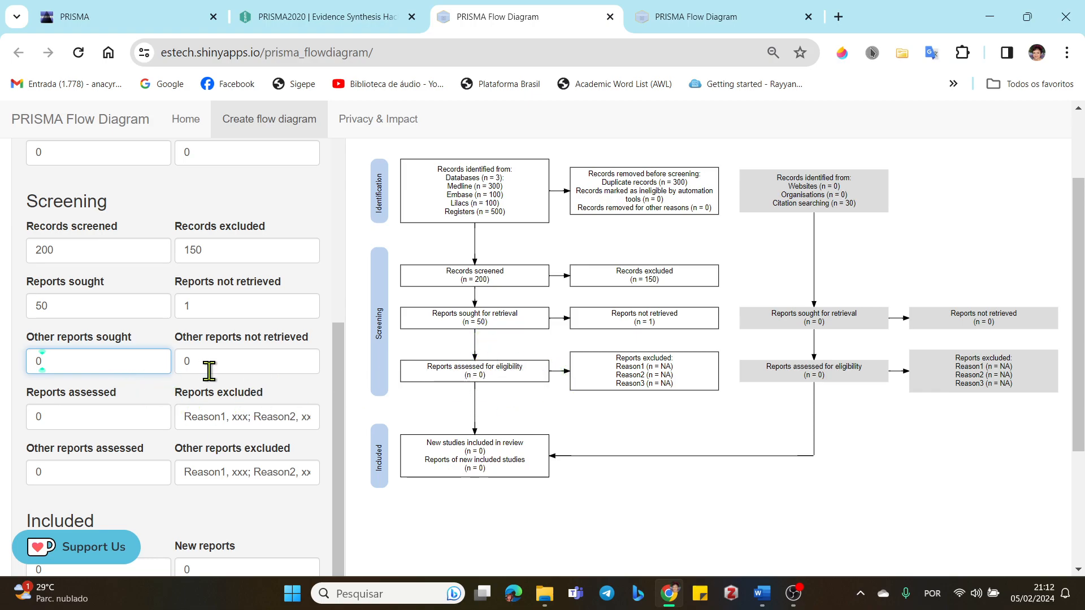
# Step: Set Reports assessed to 49 and enter the Reports excluded reasons as Reason1, 9; Reason2, 10
pyautogui.scroll(-1, 209, 371)
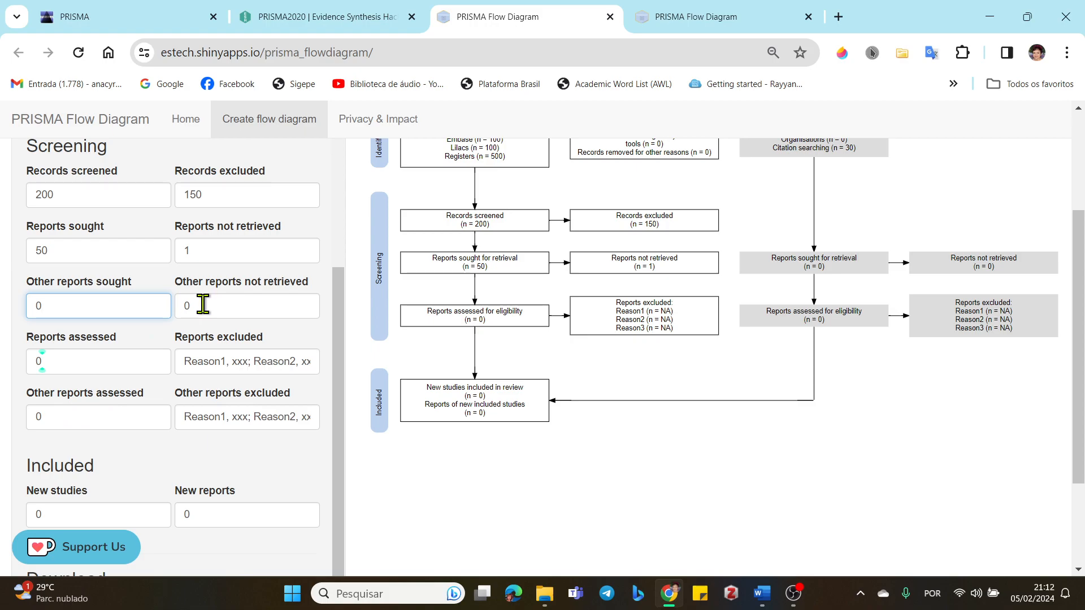
pyautogui.moveTo(47, 355); pyautogui.dragTo(21, 362)
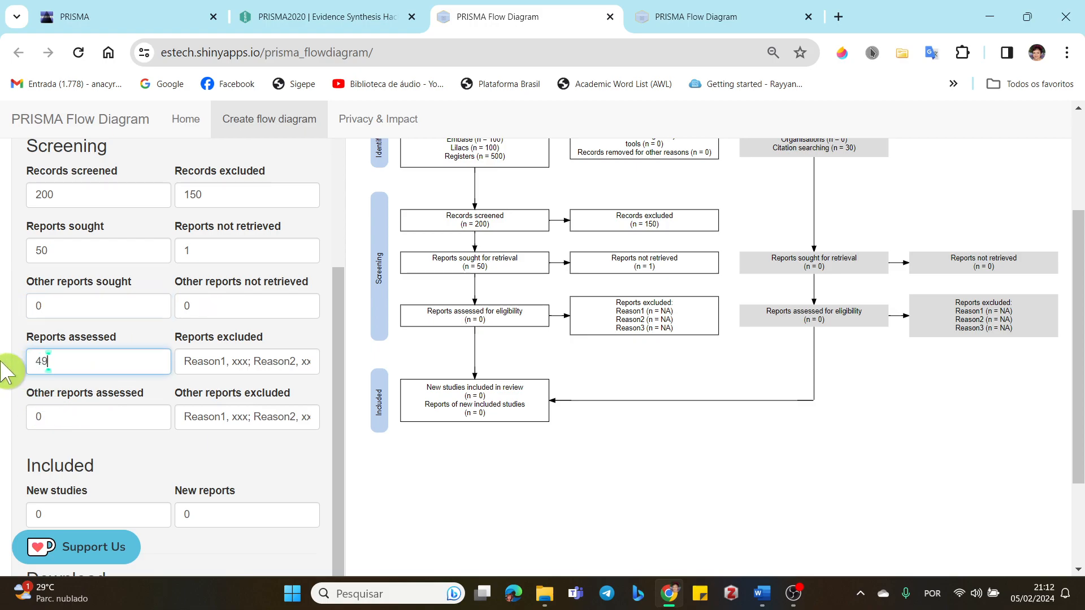
pyautogui.write('49')
pyautogui.click(204, 360)
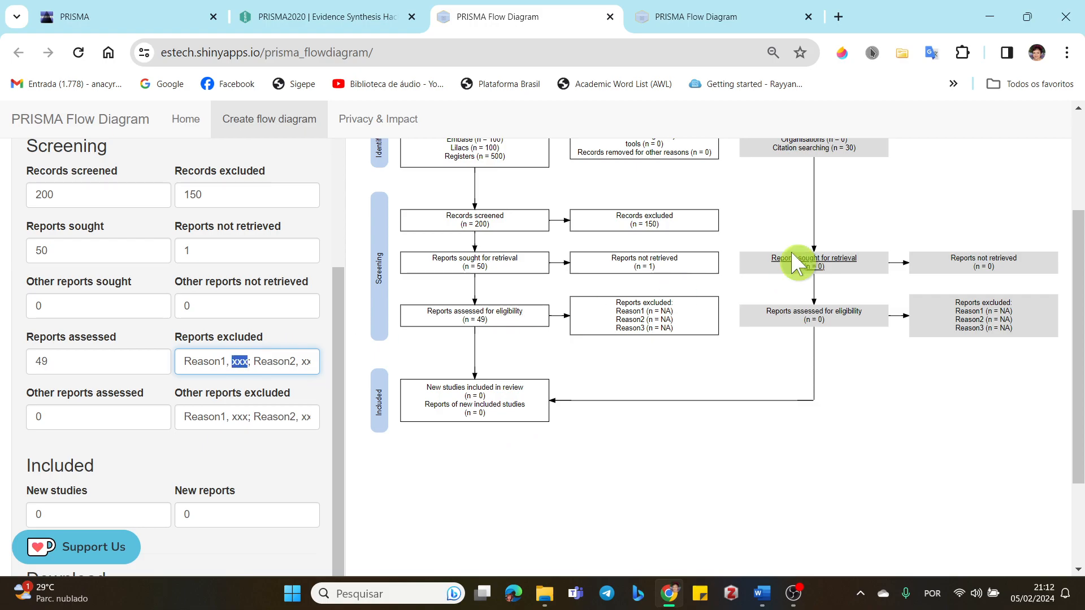
pyautogui.write('9')
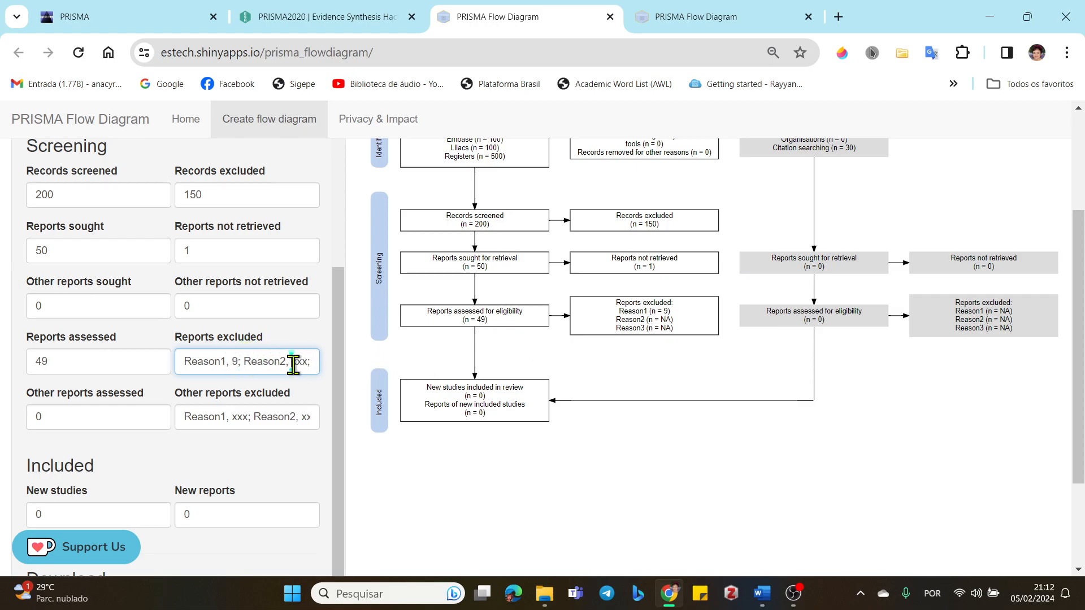
pyautogui.moveTo(294, 365); pyautogui.dragTo(308, 364)
pyautogui.write('10')
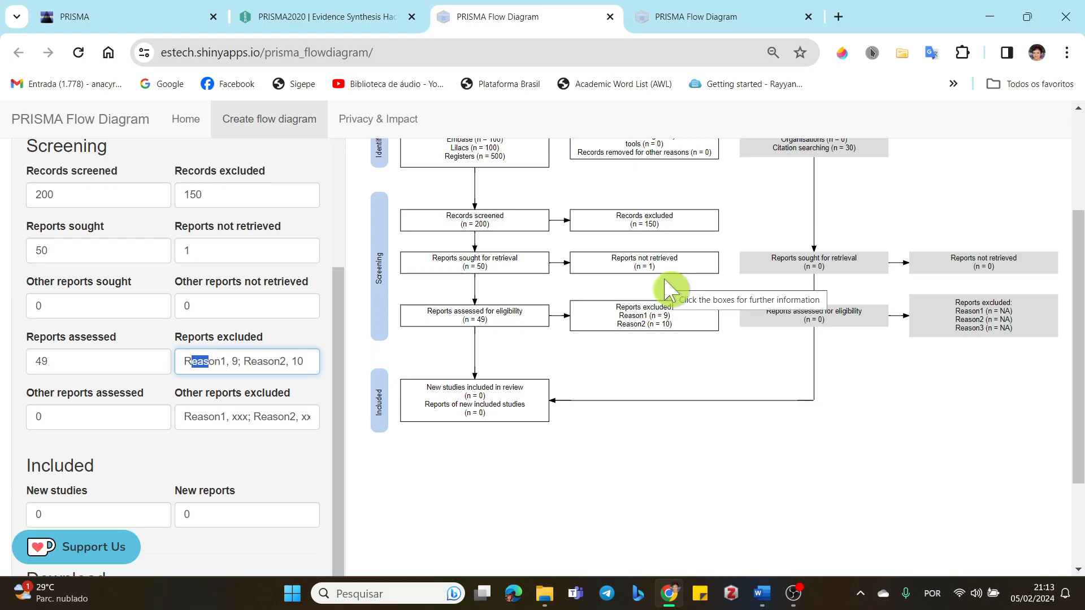
# Step: Set Other reports sought to 30 in the Screening section, leaving Other reports not retrieved at 0
pyautogui.scroll(1, 826, 241)
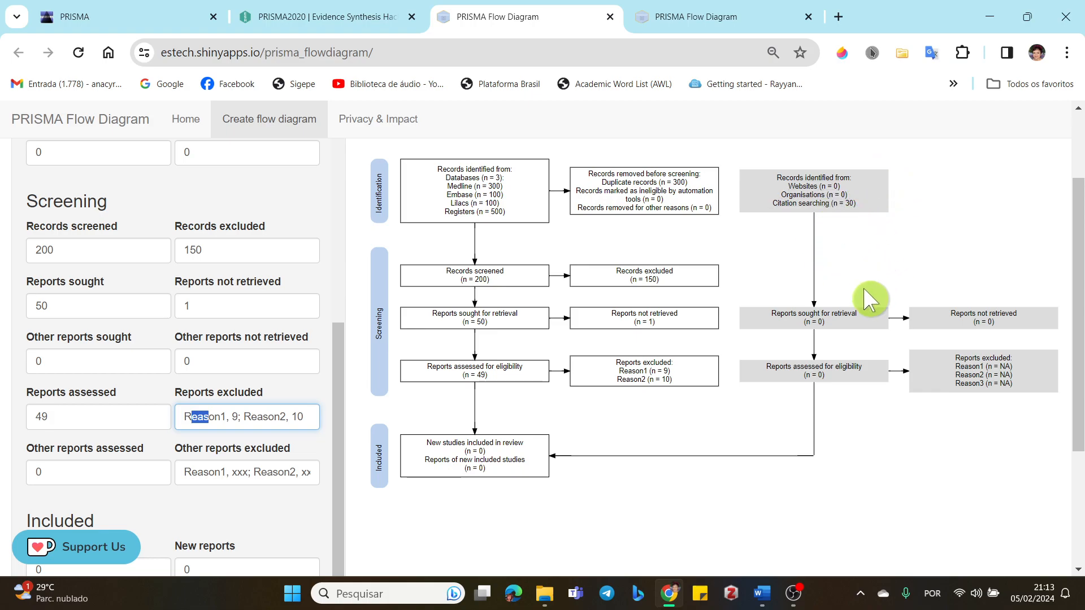
pyautogui.scroll(-1, 864, 273)
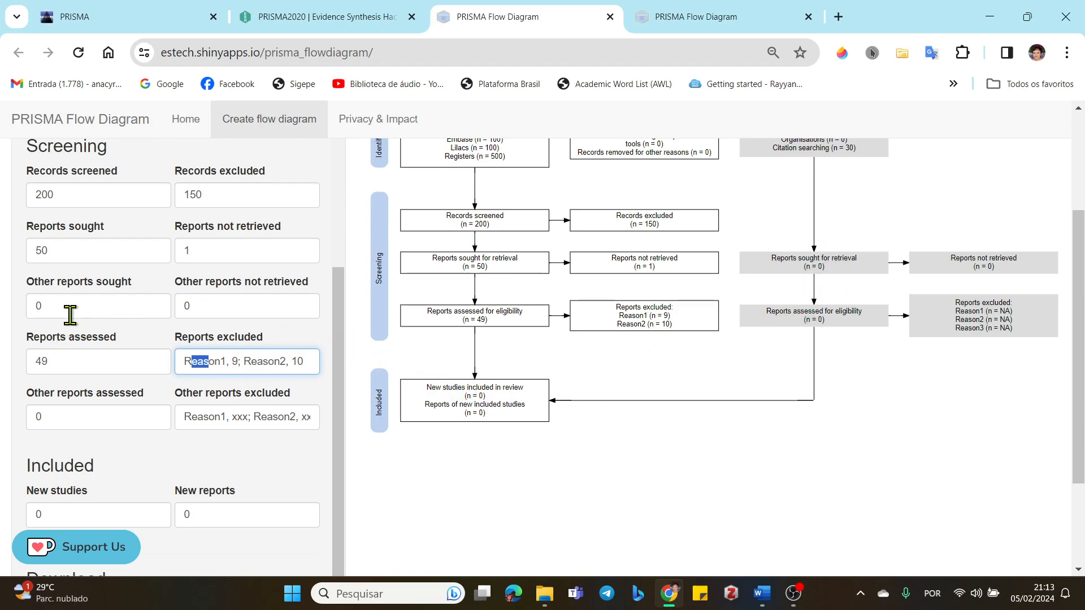
pyautogui.moveTo(66, 308); pyautogui.dragTo(17, 303)
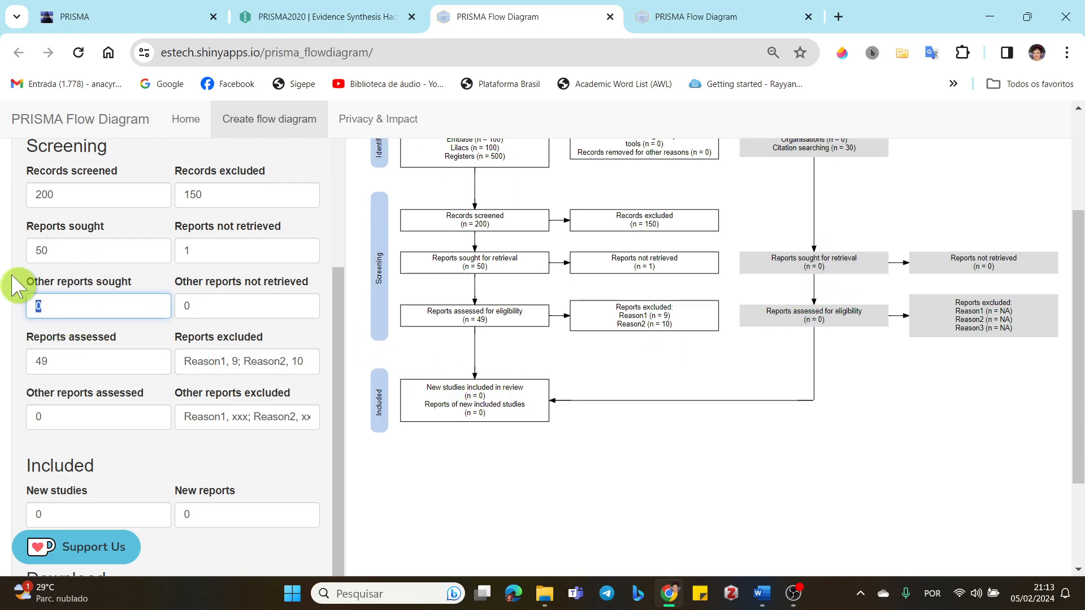
pyautogui.write('30')
pyautogui.click(255, 296)
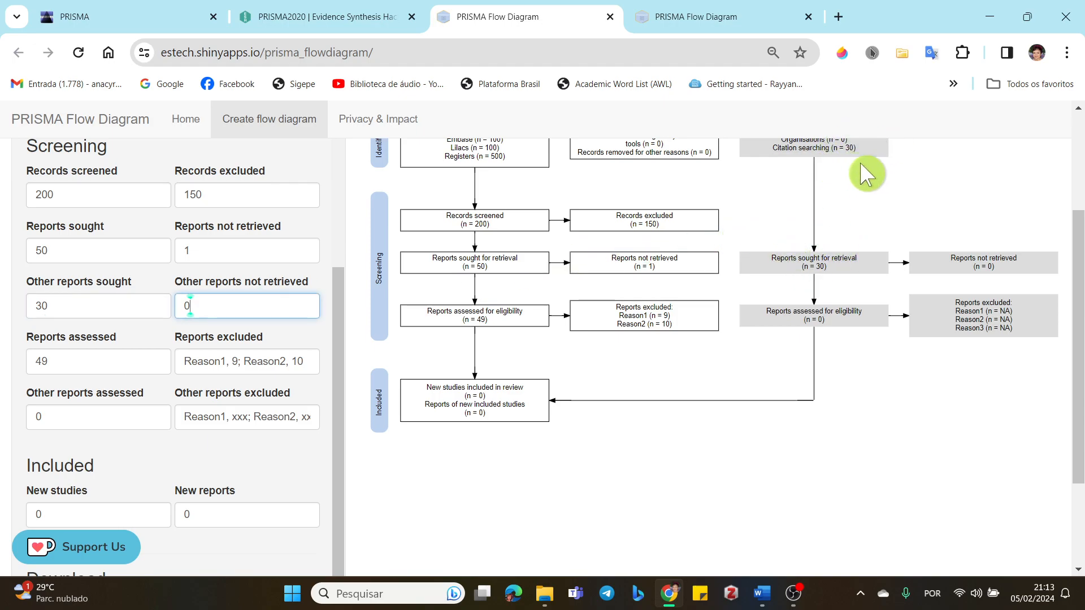
# Step: Set Other reports assessed to 30 in the Screening section
pyautogui.scroll(1, 791, 238)
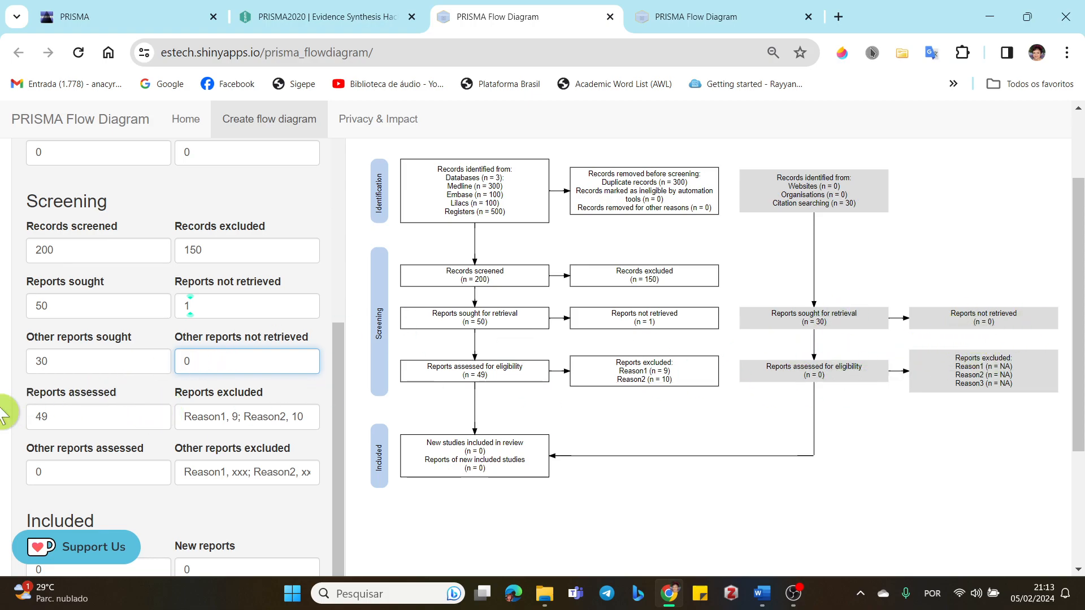
pyautogui.scroll(-1, 147, 419)
pyautogui.doubleClick(31, 418)
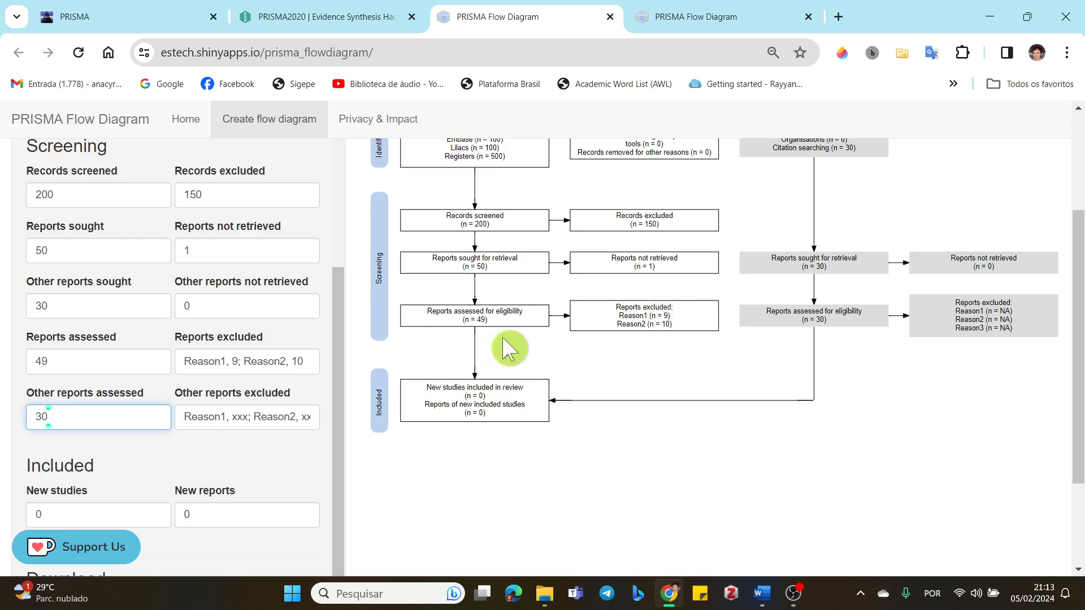
pyautogui.scroll(-1, 107, 411)
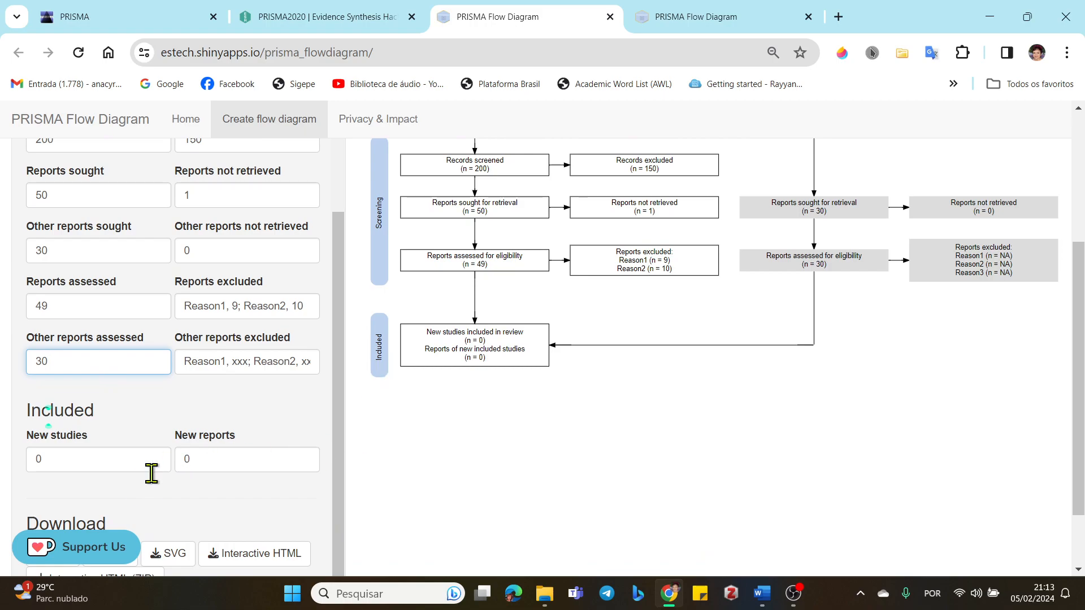
# Step: Set New studies to 30 and New reports to 30 in the Included section
pyautogui.click(34, 458)
pyautogui.doubleClick(20, 454)
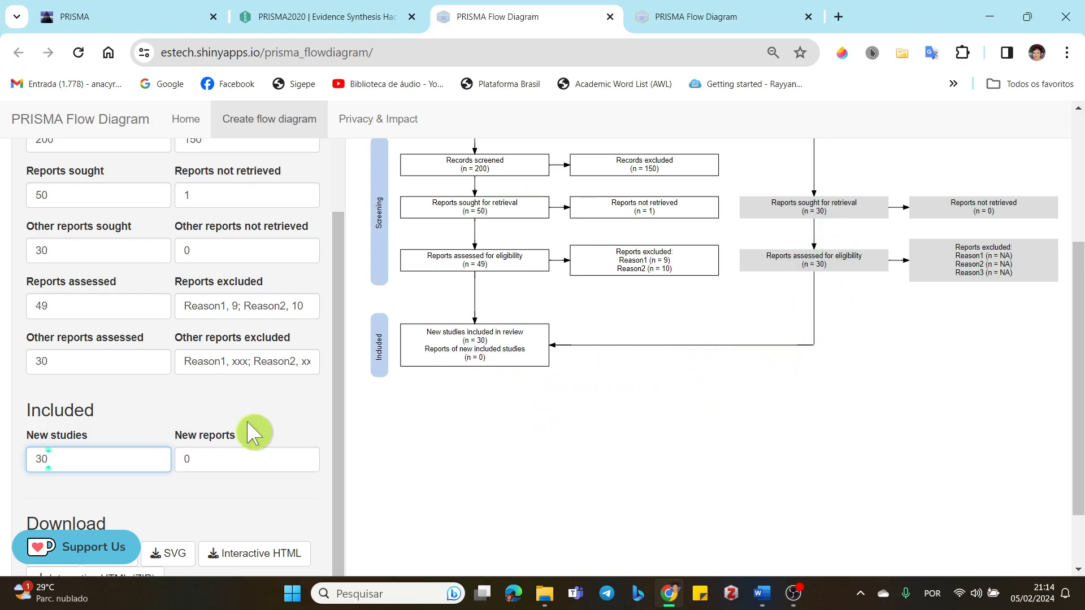
pyautogui.doubleClick(176, 459)
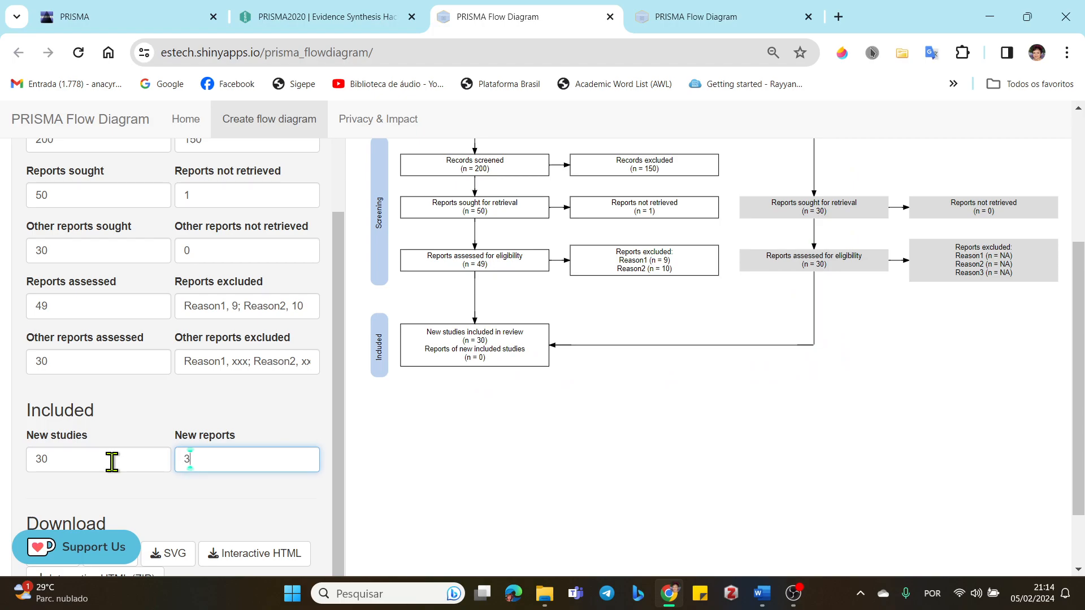
pyautogui.click(528, 458)
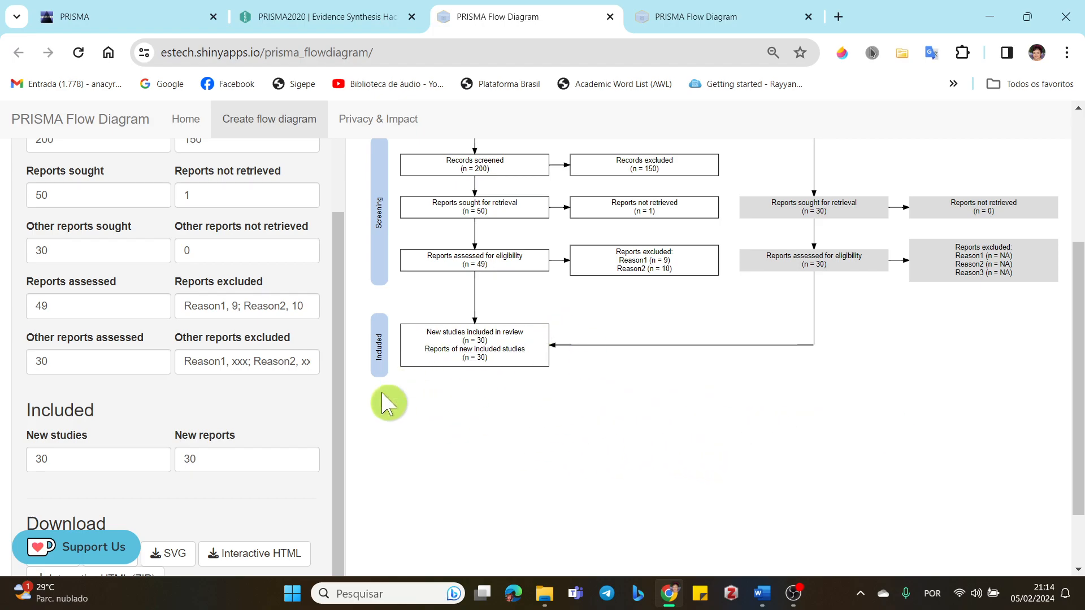
pyautogui.scroll(-2, 622, 308)
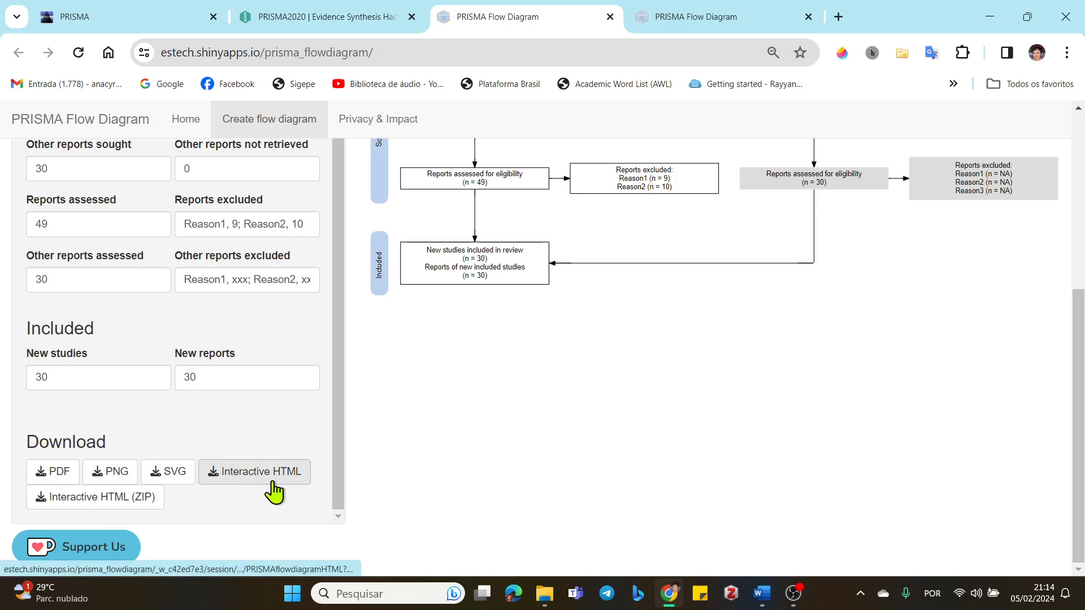
pyautogui.scroll(4, 594, 447)
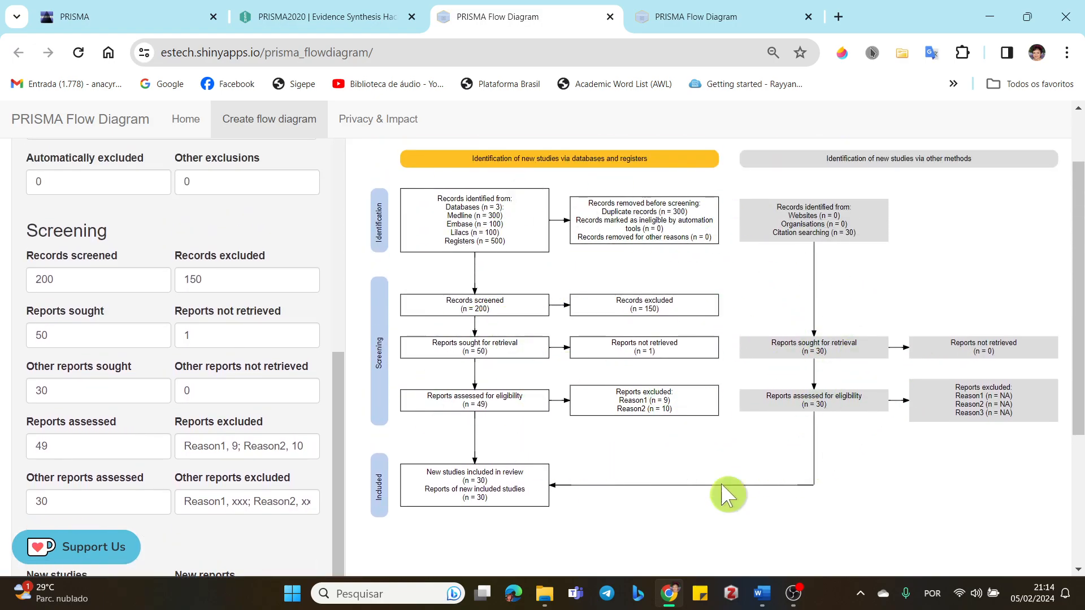
pyautogui.scroll(2, 364, 303)
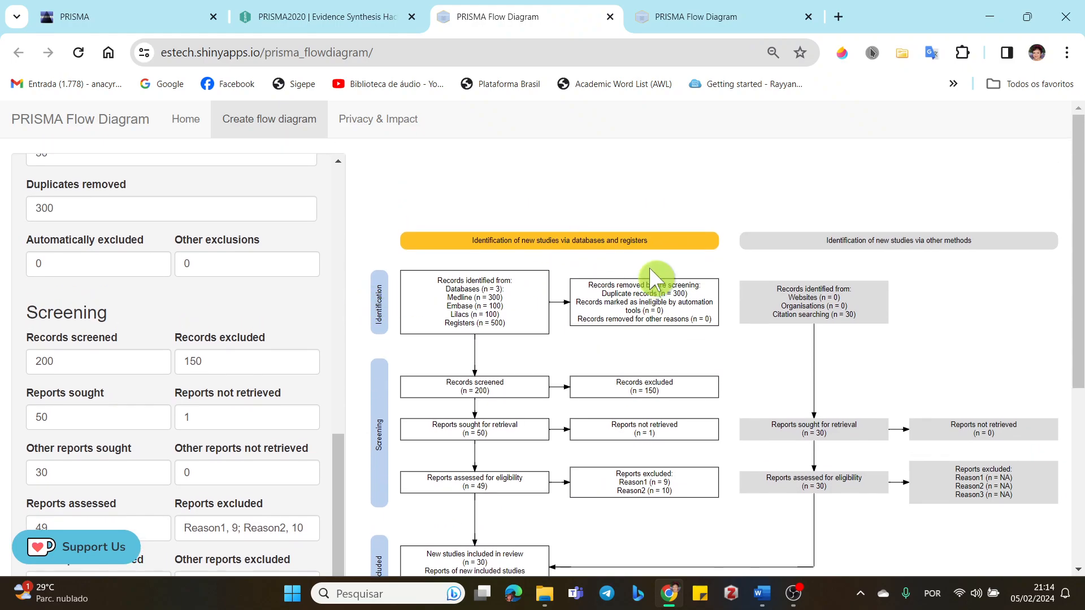